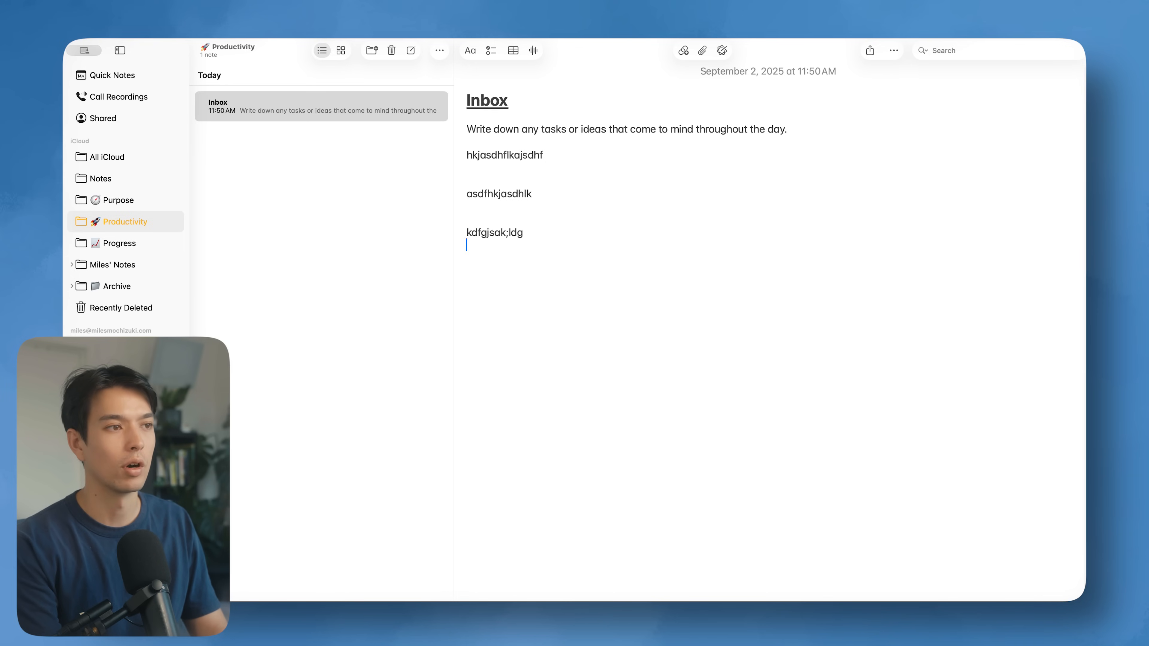
Step: Start a fresh line beneath the last placeholder entry in the Inbox note
key("Return")
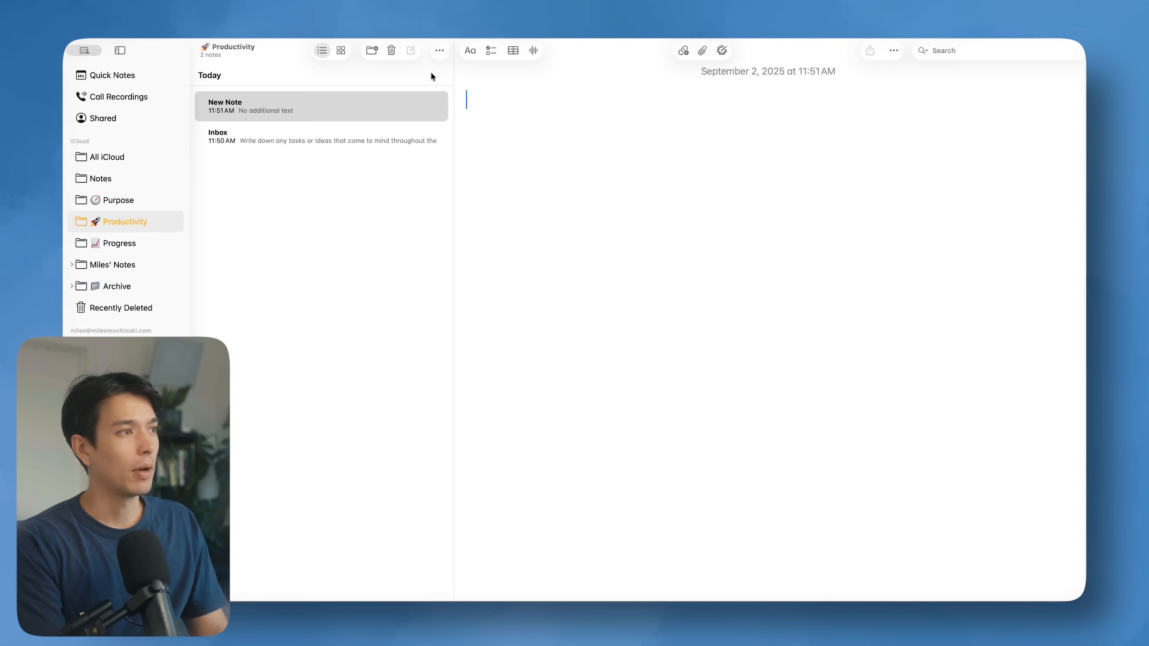
Step: Title a note 'Quarterly Plan' with 'Top 3 projects' description, then add a note titled 'Week'
type("Quarterly PLa")
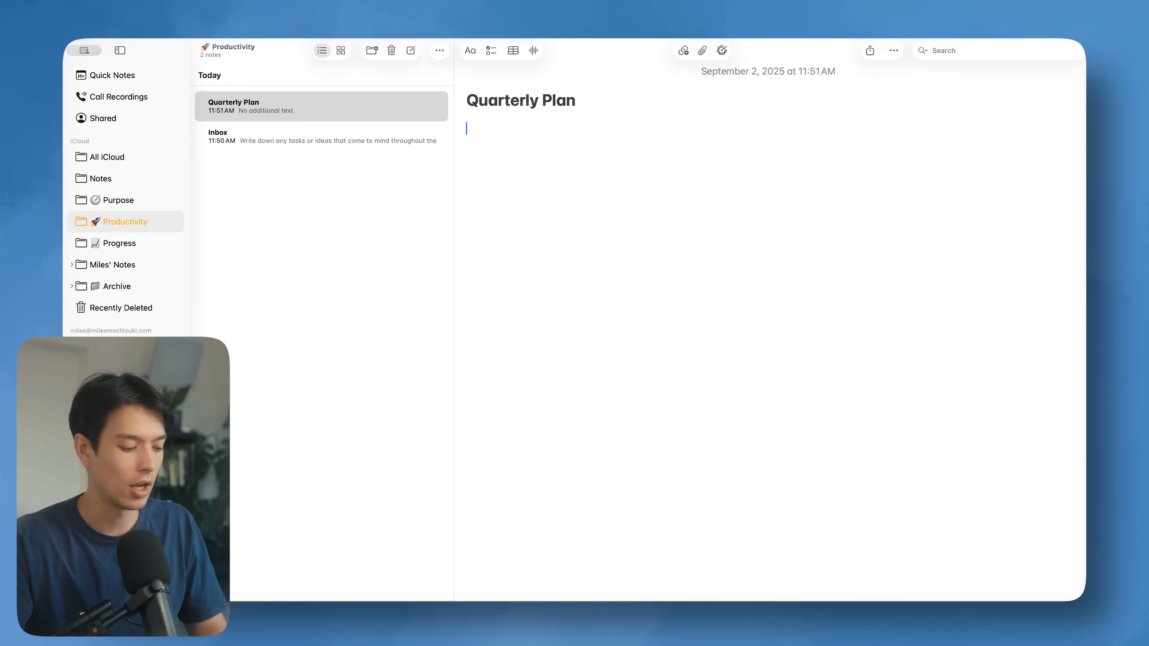
type("Top")
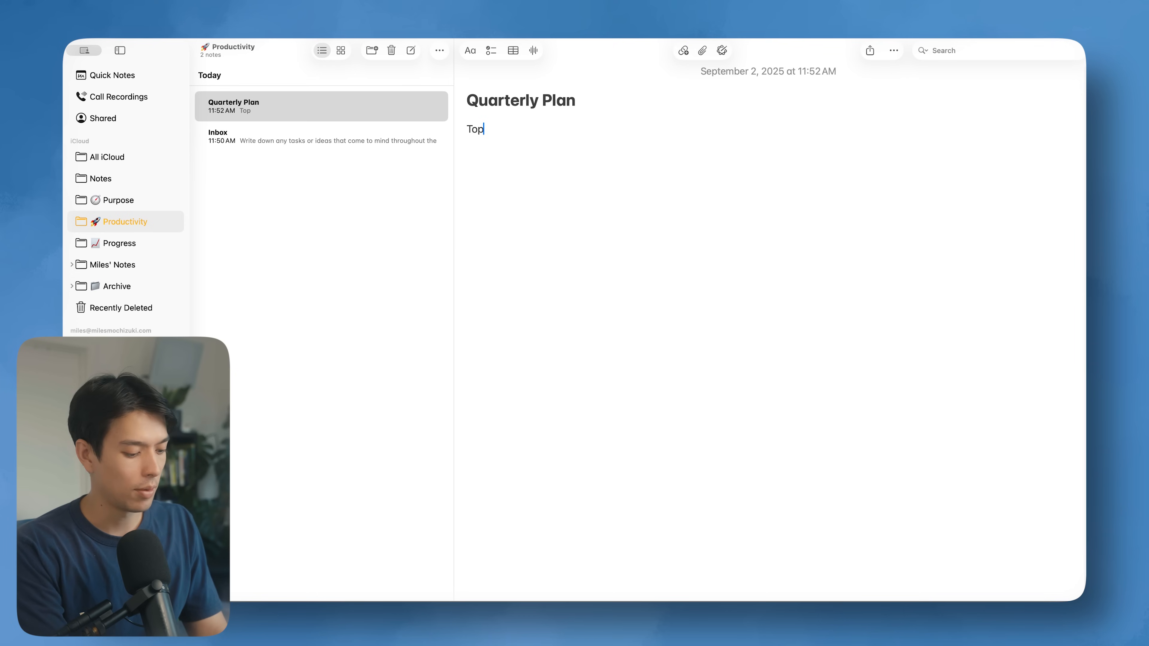
type(" 3 projects to focus on for the next 3 months")
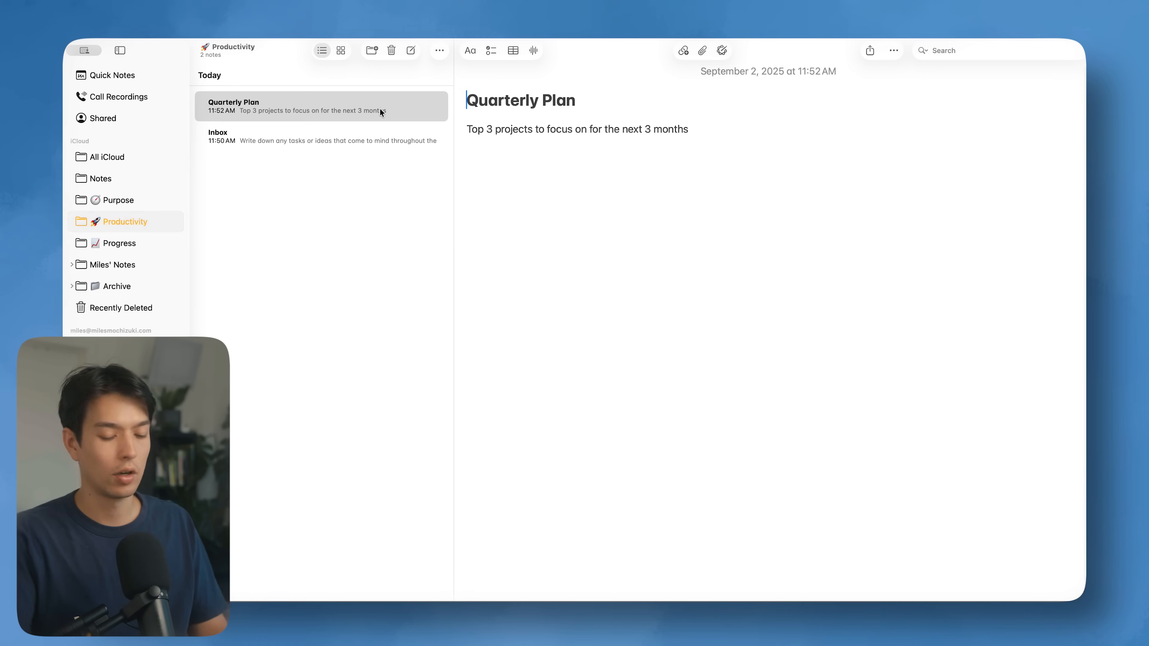
key("super+n")
type("Week")
key("Return")
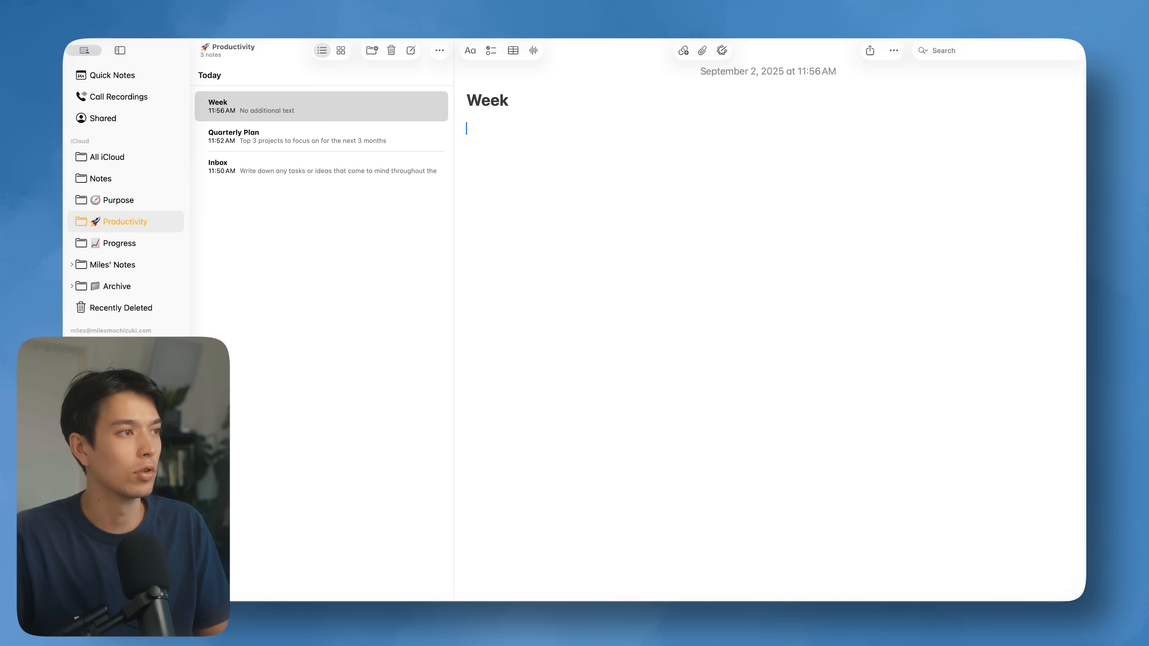
Step: Describe Week as 'key tasks that contribute to quarterly goals to focus on this week.' and start another note
left_click(318, 131)
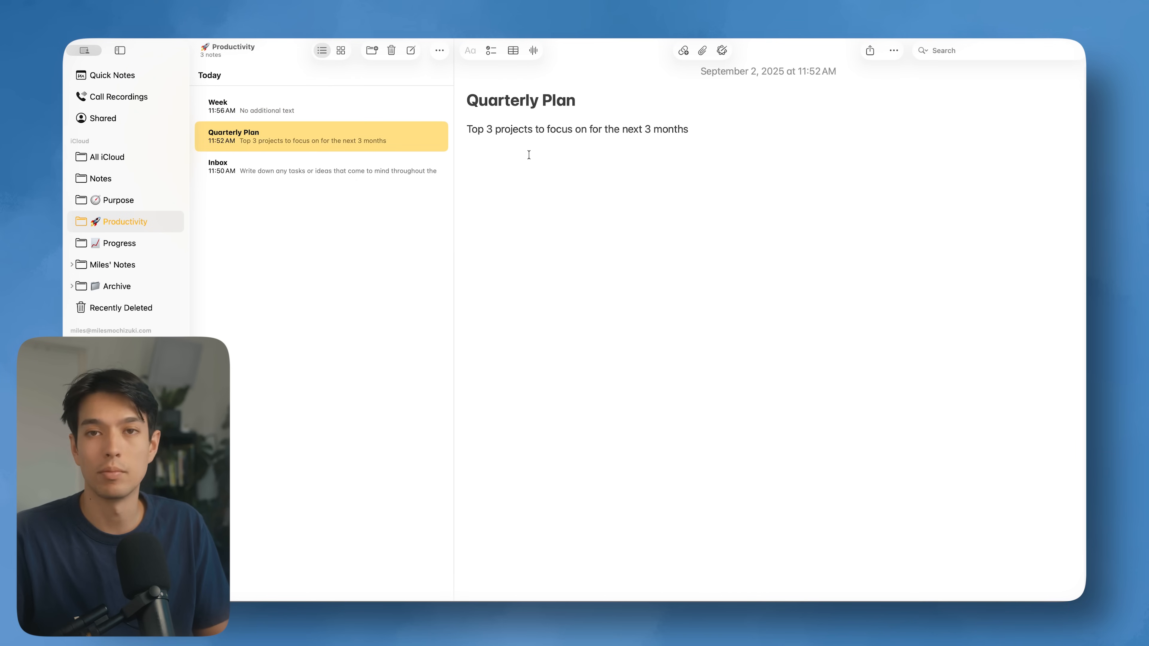
left_click(407, 111)
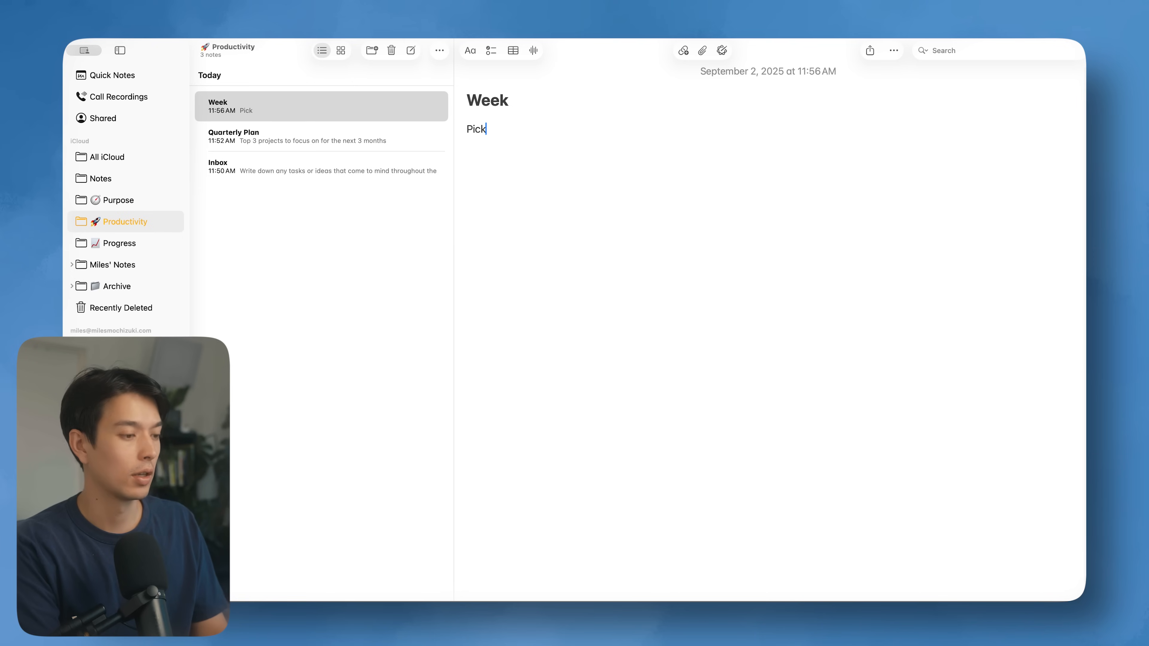
type("key tasks that contribute to quarterly goals to f")
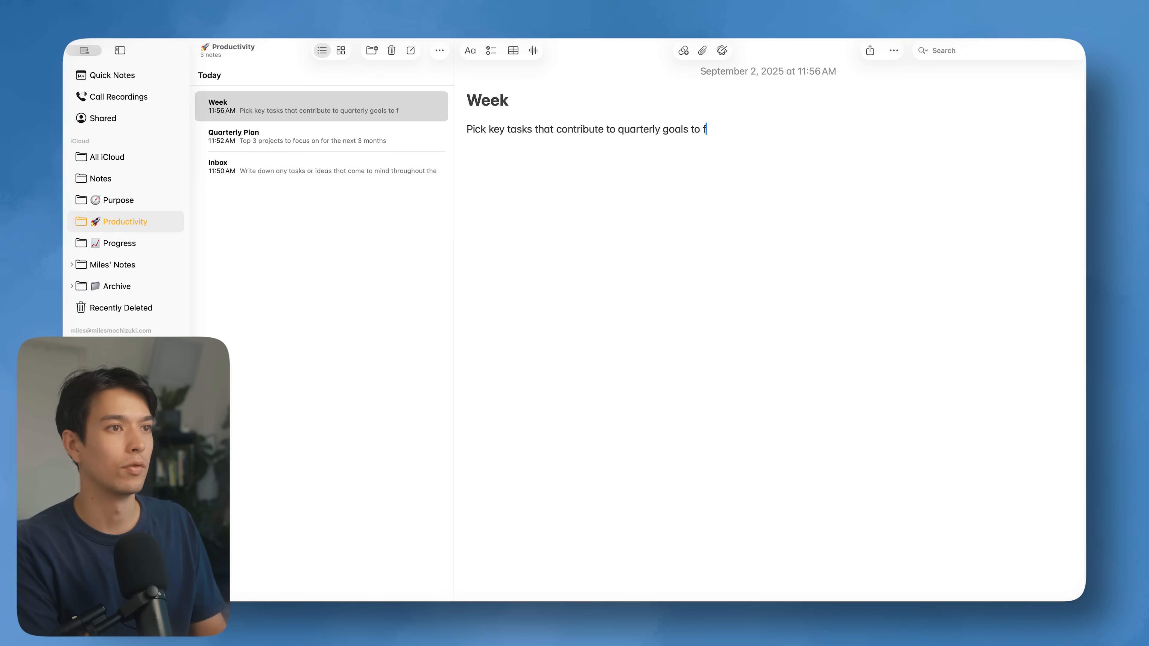
type("ocus on this we")
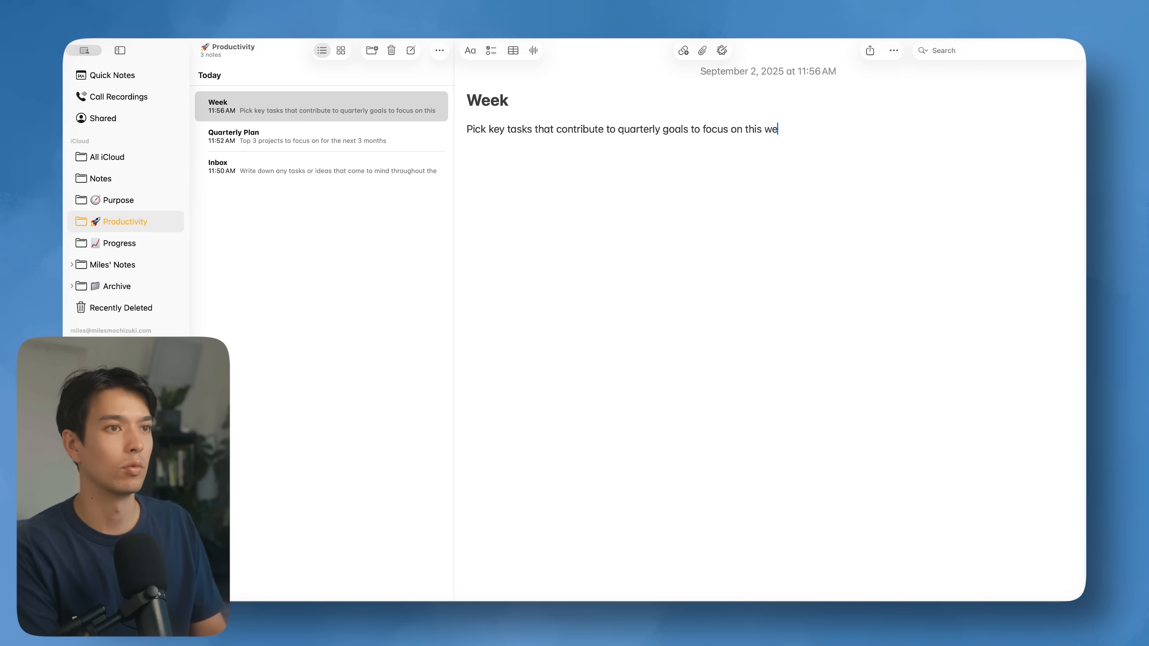
type("ek.")
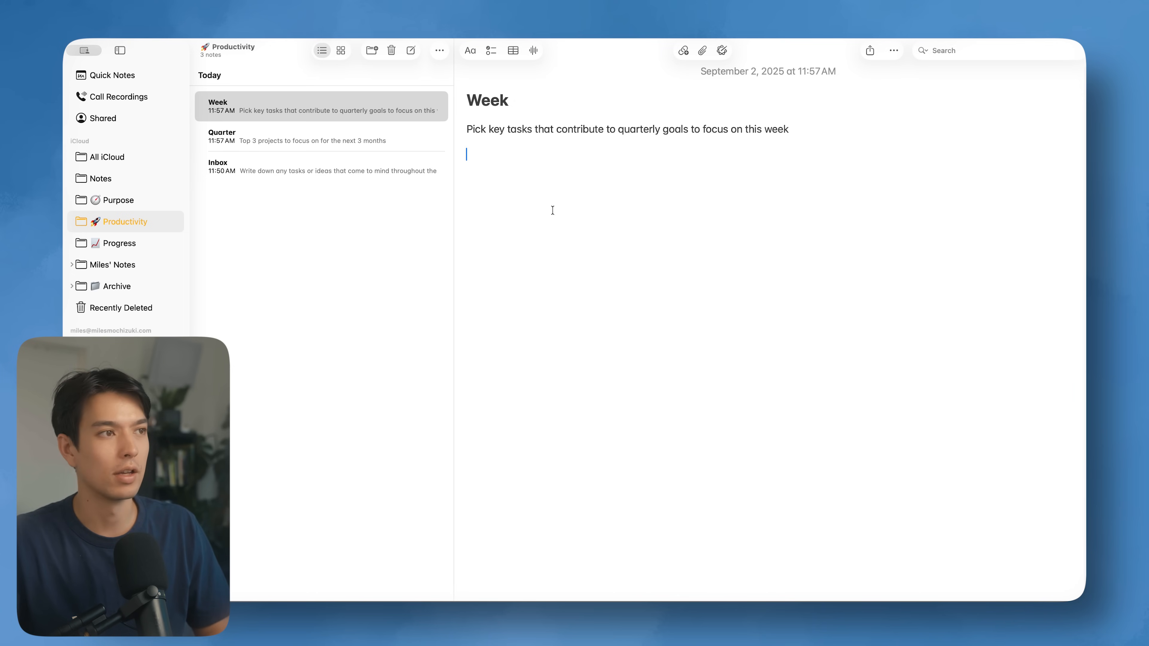
key("super+n")
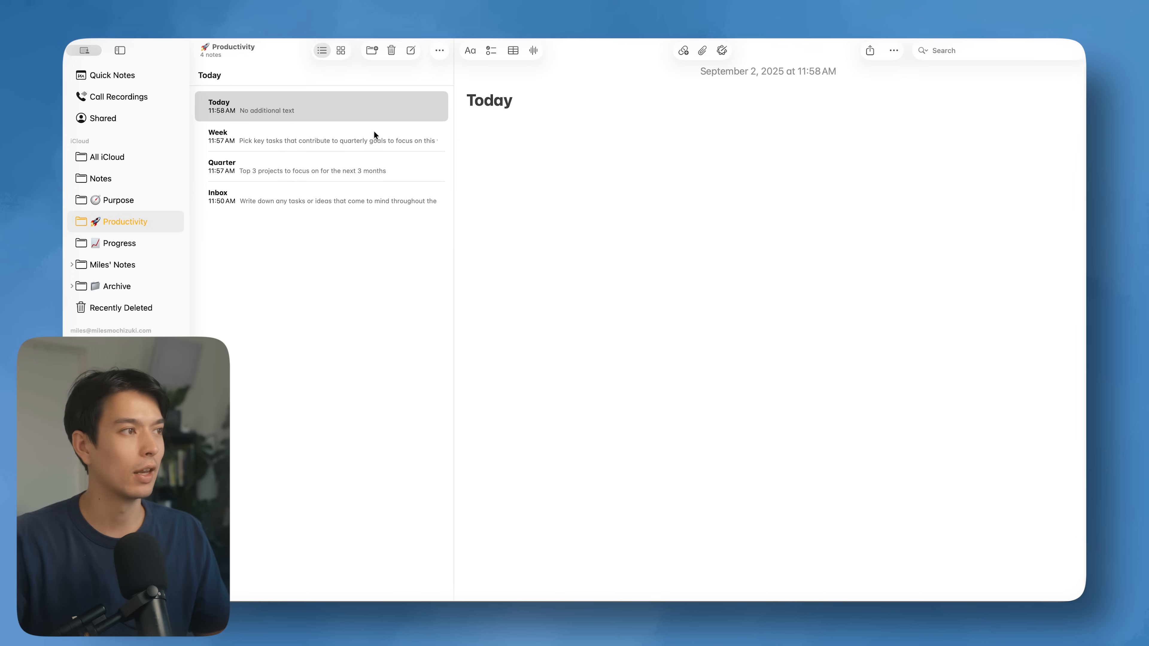
left_click(351, 137)
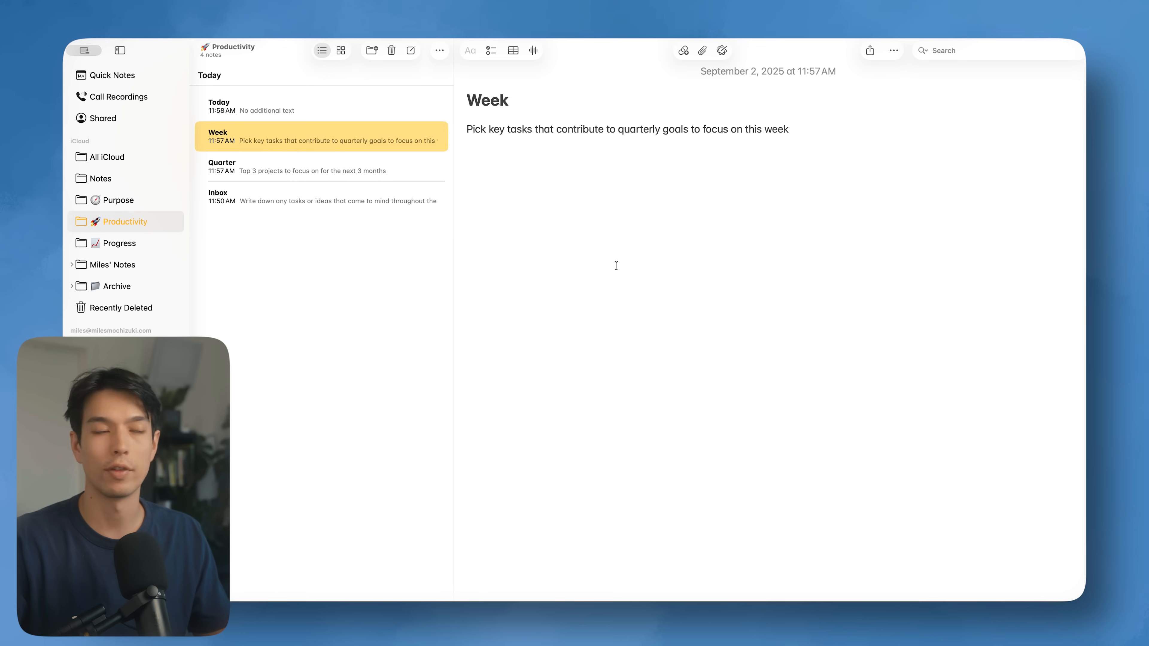
left_click(397, 115)
left_click(505, 138)
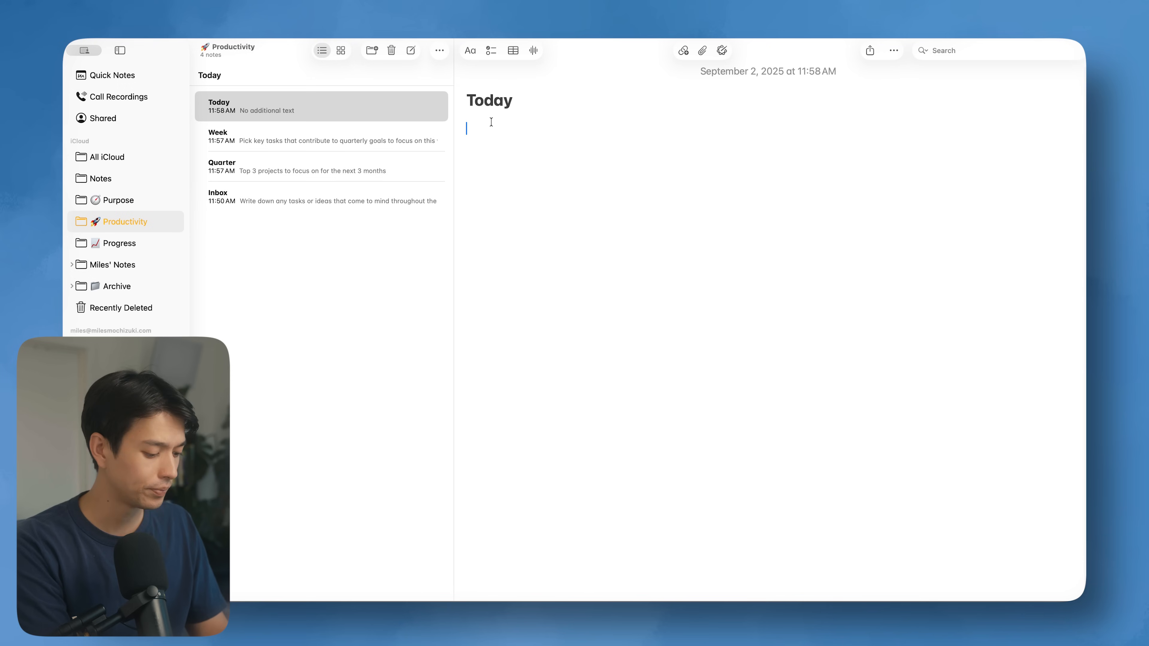
Step: Add a '6AM Wake Up' heading with checklist items Task1, Task 2 and Task 3
type("6AM")
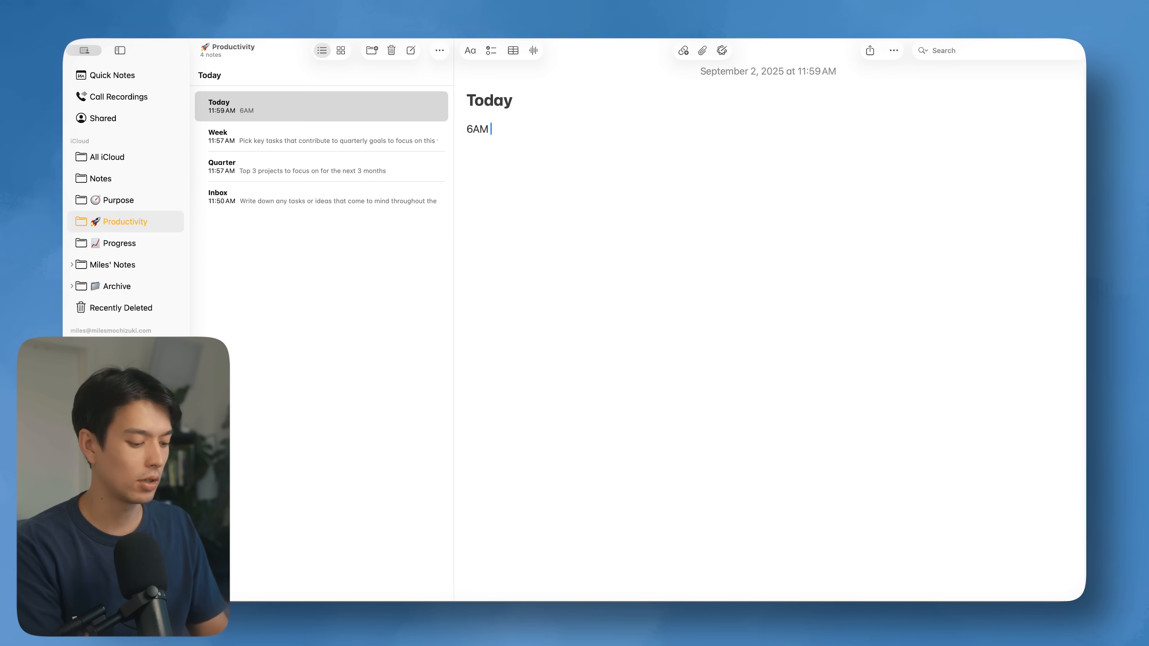
type(" Wake Up")
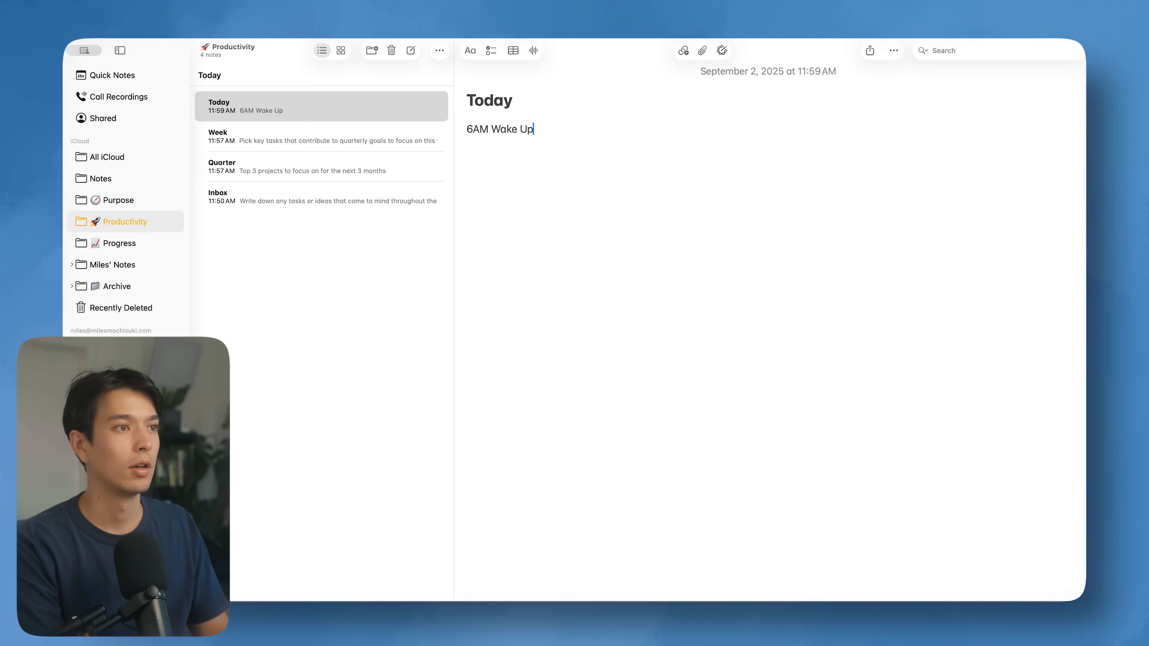
key("Return")
key("BackSpace")
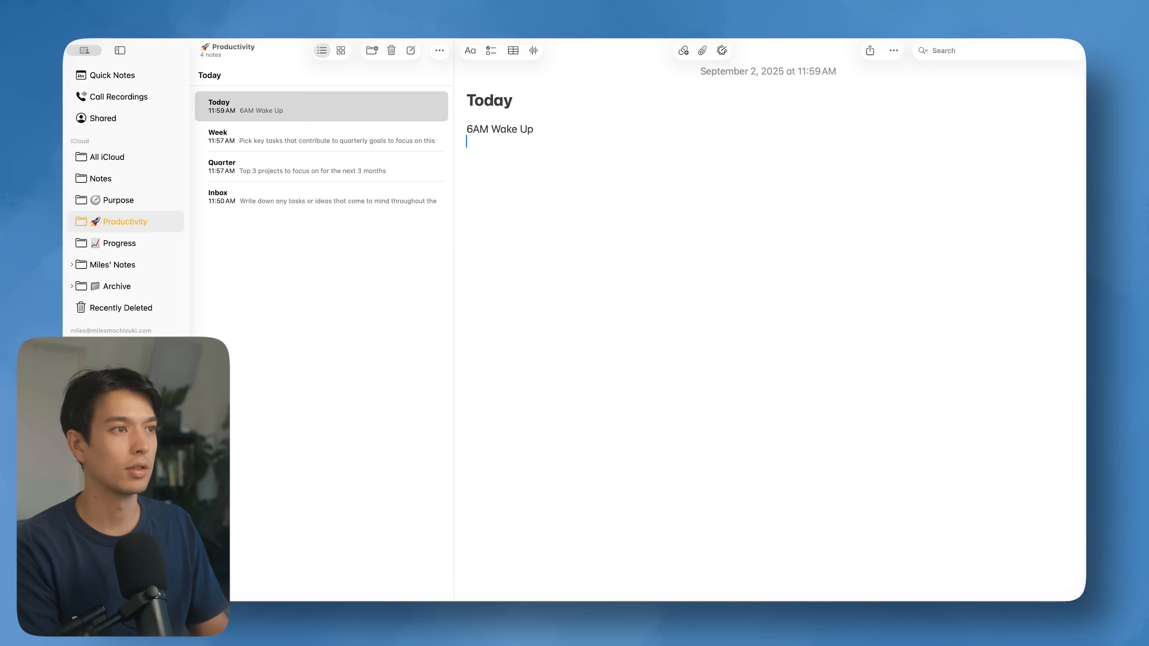
key("super+shift+l")
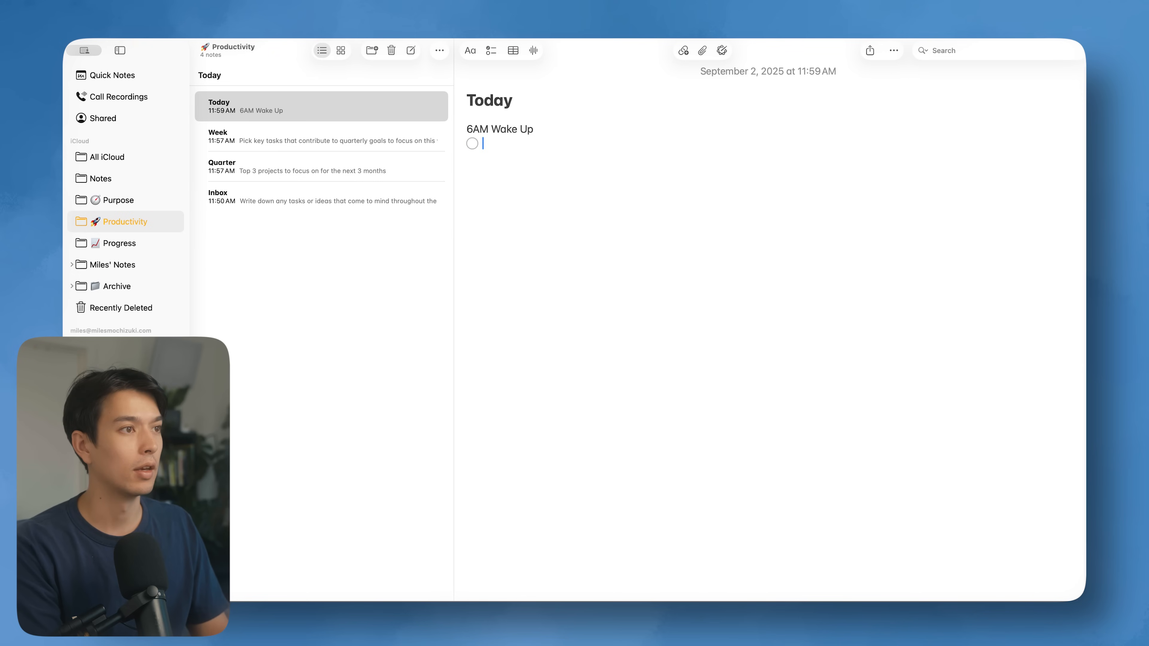
type("Task1")
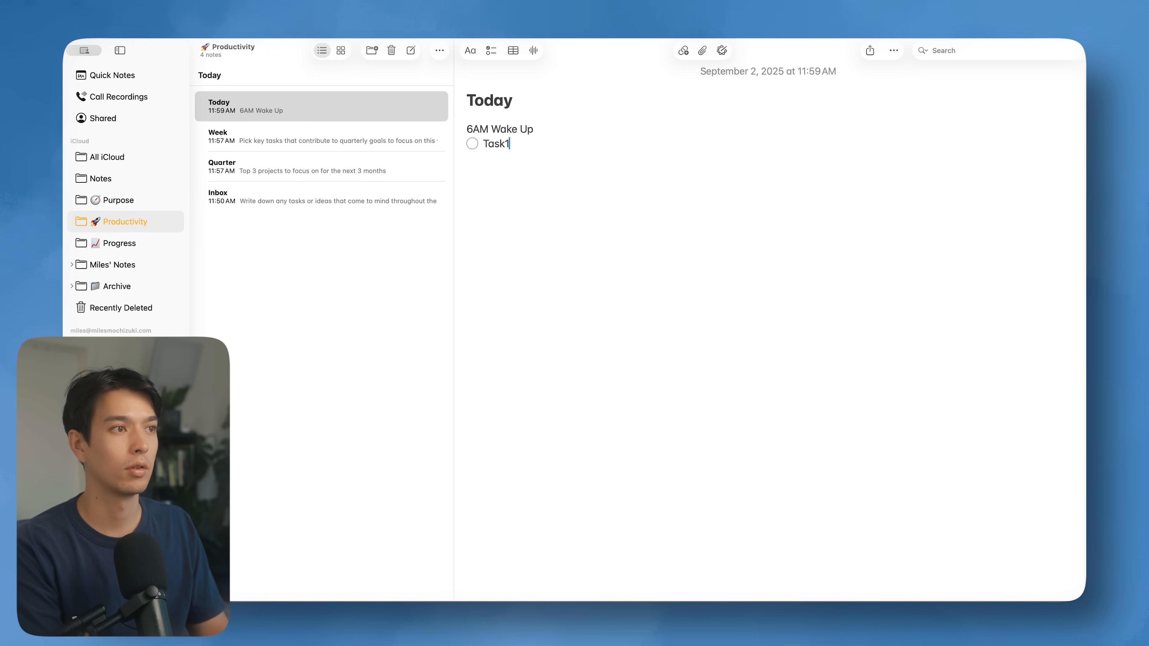
key("Return")
type("Task 2")
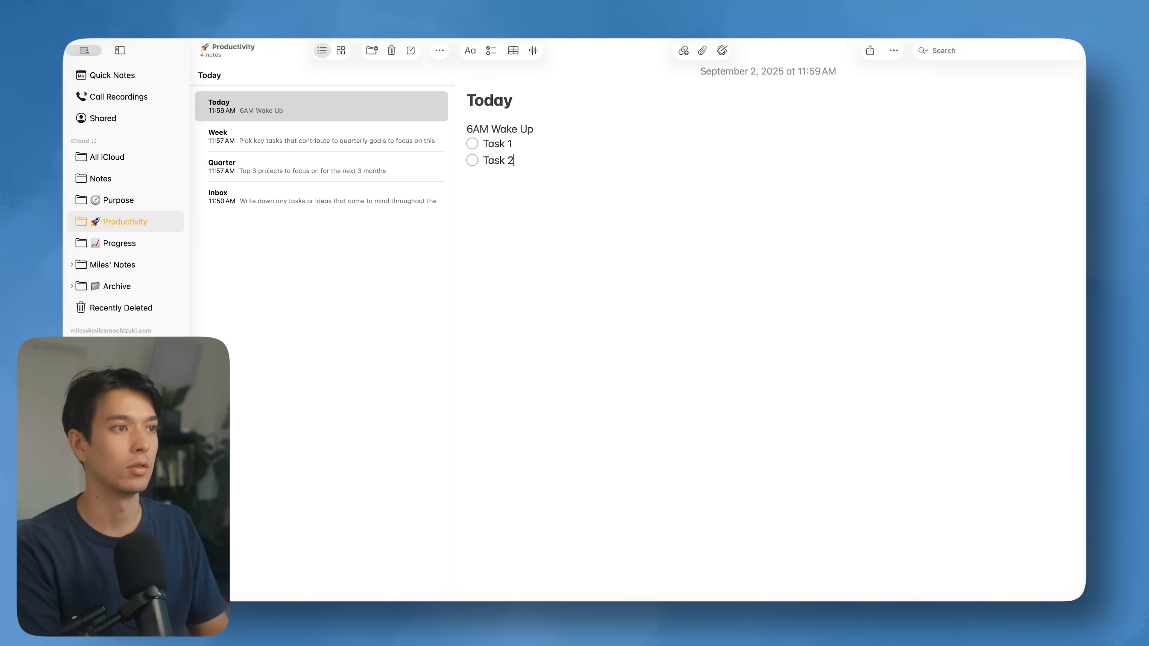
key("Return")
type("Task 3")
key("Return")
Step: Add a 'Lunch' heading with checklist items Task 1, Taks 2 and Task3
key("Return")
type("Lunch")
key("Return")
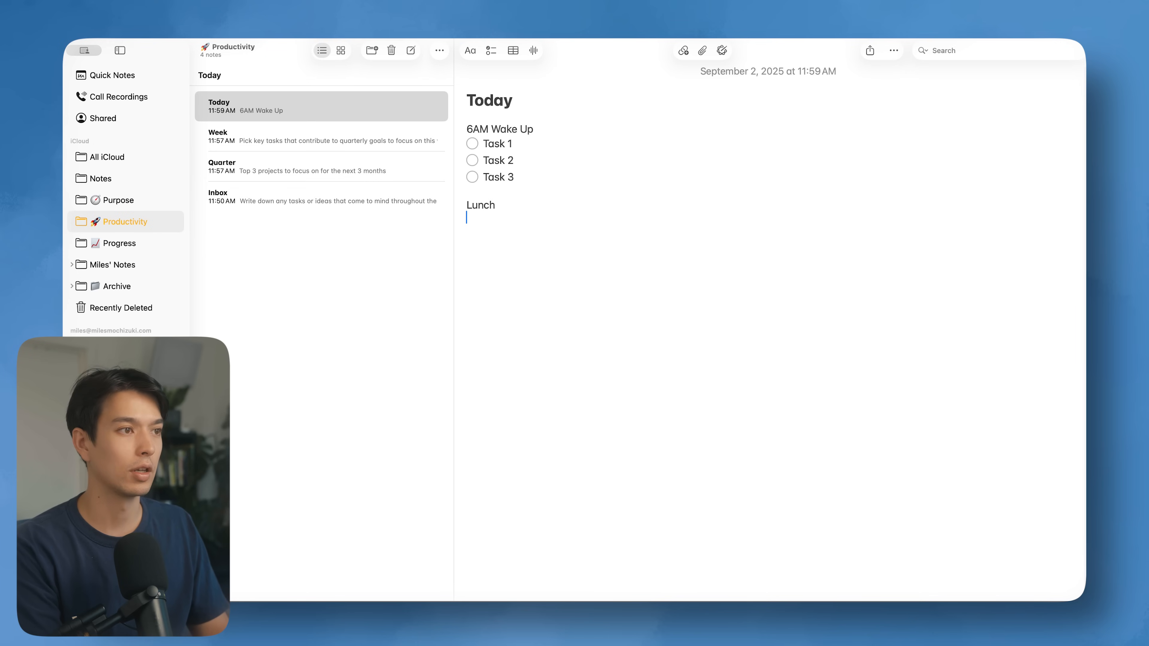
key("Return")
key("shift+super+l")
type("Task 1")
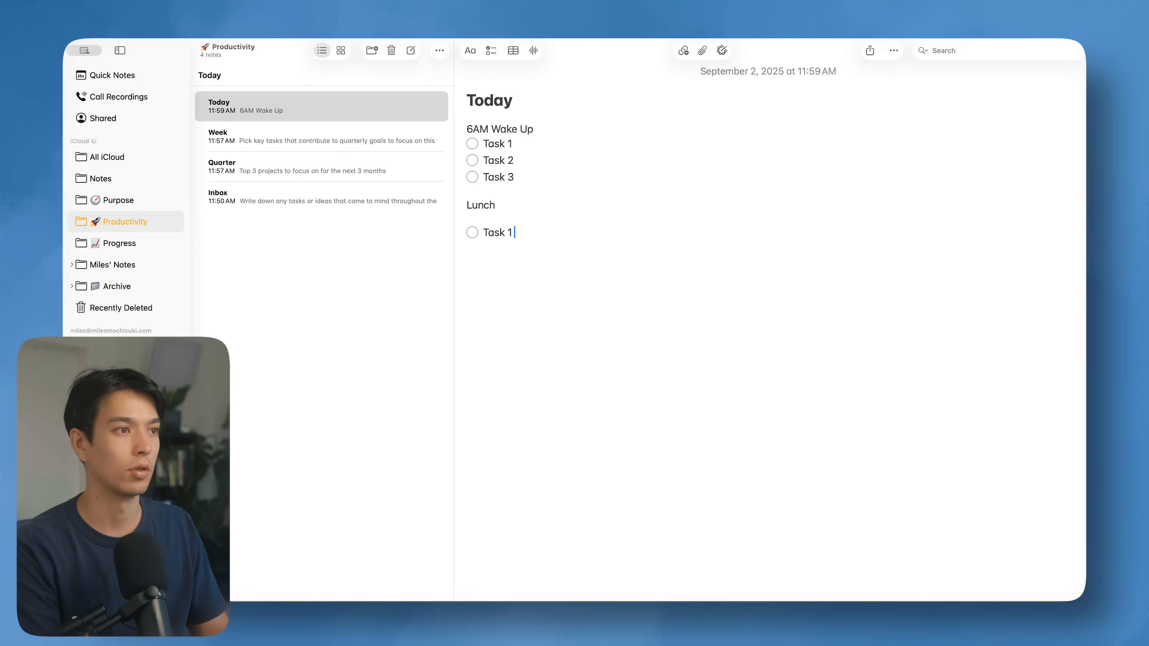
key("Return")
type("Taks 2")
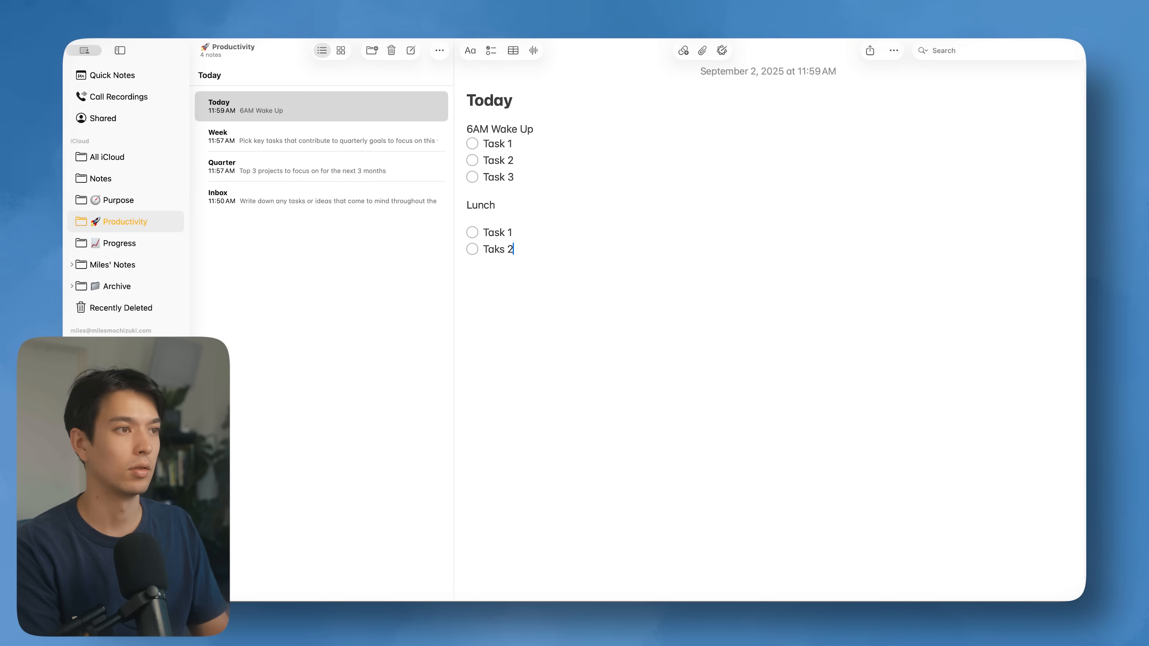
key("Return")
type("Taks 3")
key("BackSpace")
key("BackSpace")
type("sk3")
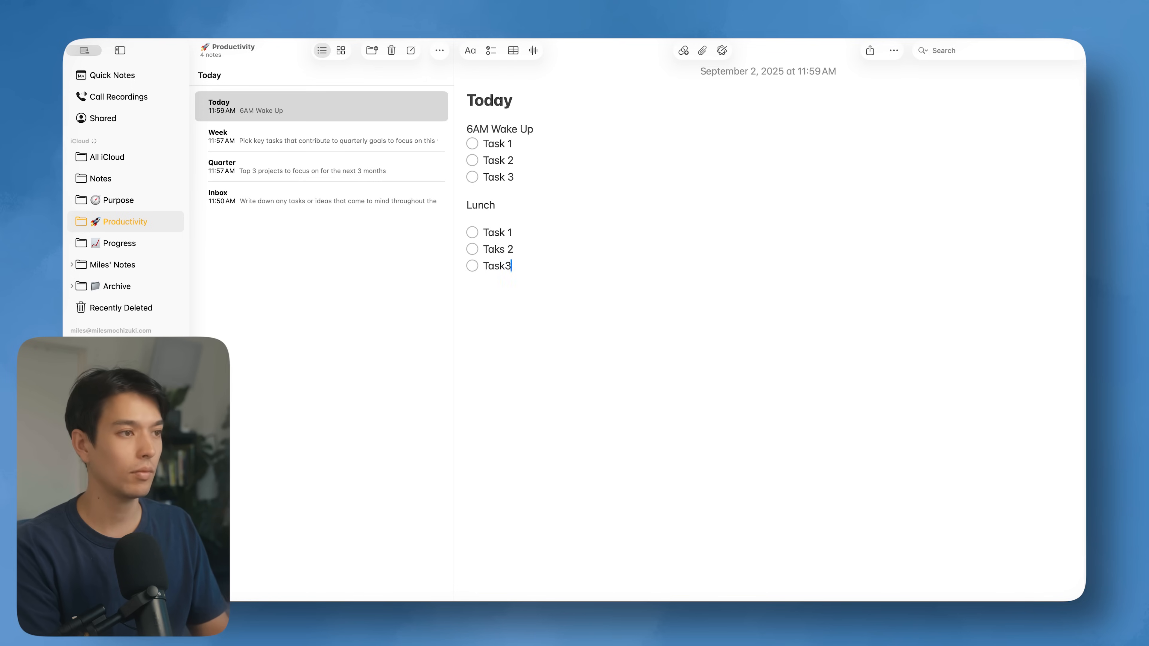
key("Return")
Step: Add Gym, Dinner and Household task checklist items, removing the stray blank line
key("super+shift+l")
type("Gym")
key("Return")
key("Return")
key("super+shift+l")
key("super+shift+l")
type("Dinner")
key("Return")
key("Return")
key("super+shift+l")
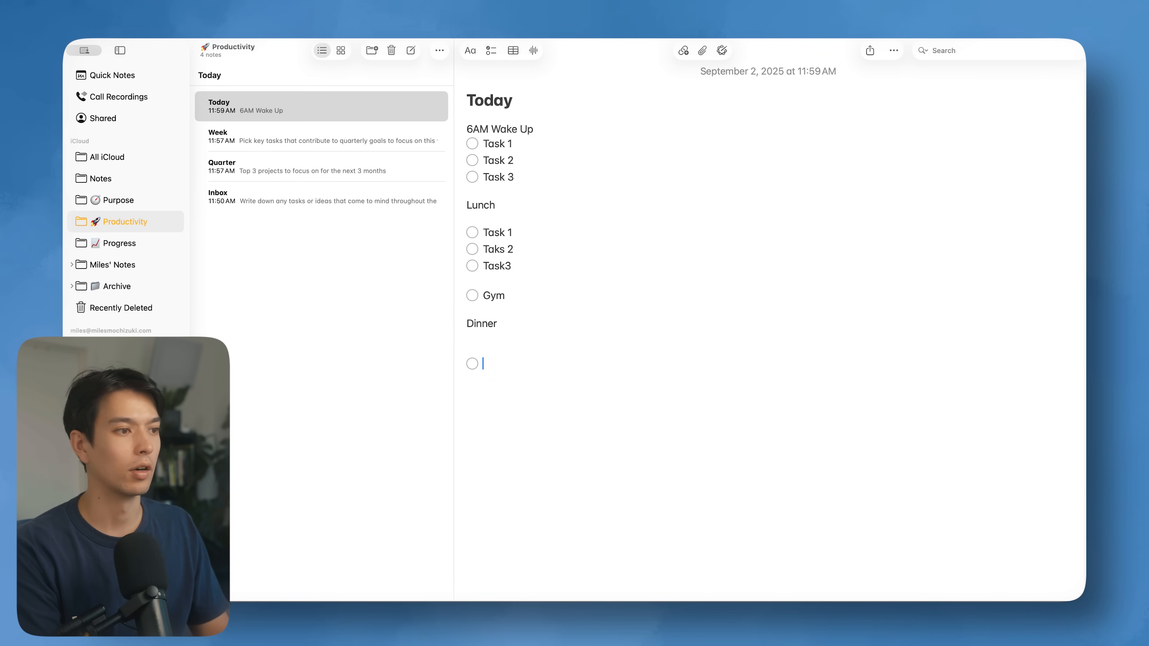
type("Hour")
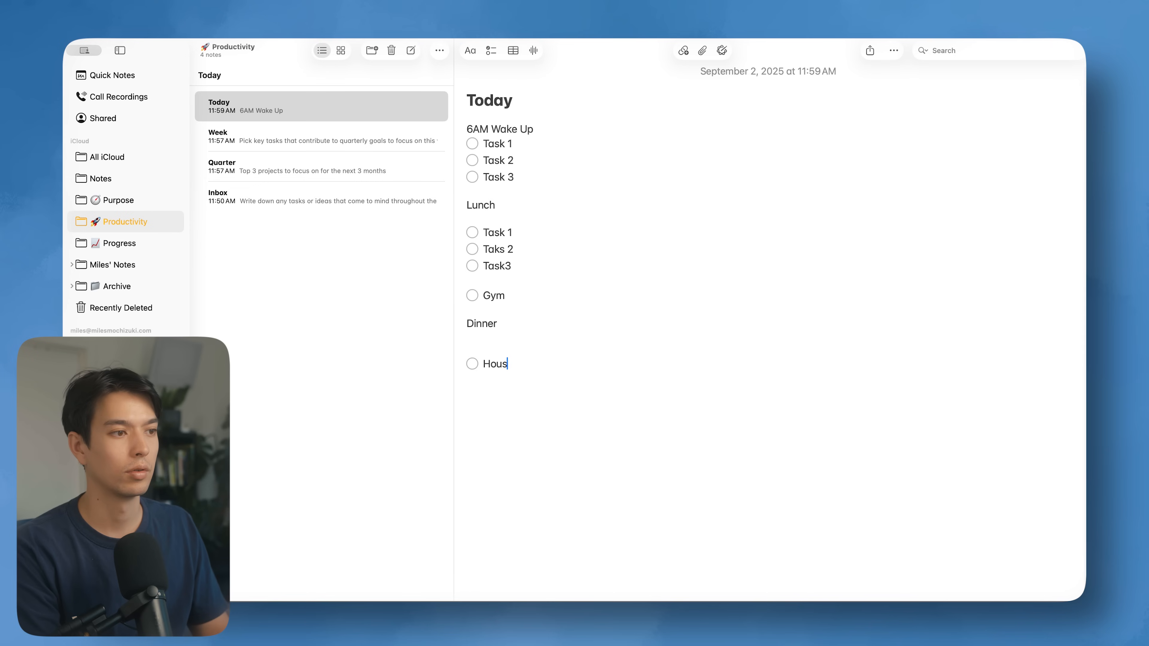
type("hold task")
key("Return")
key("Return")
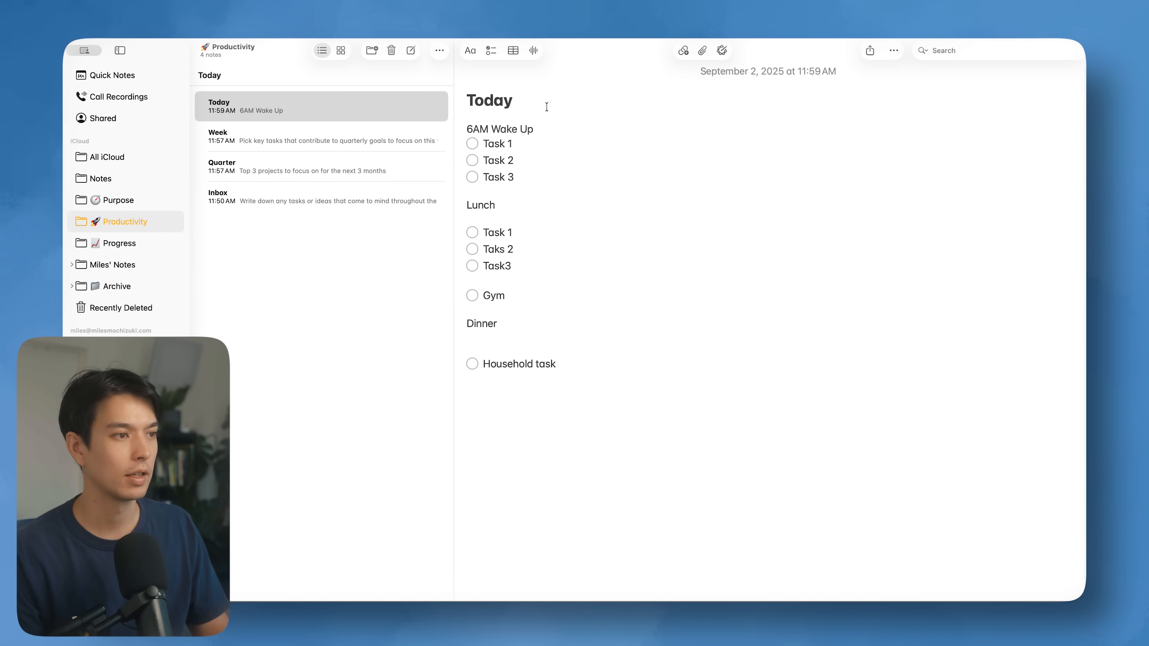
left_click(486, 344)
key("BackSpace")
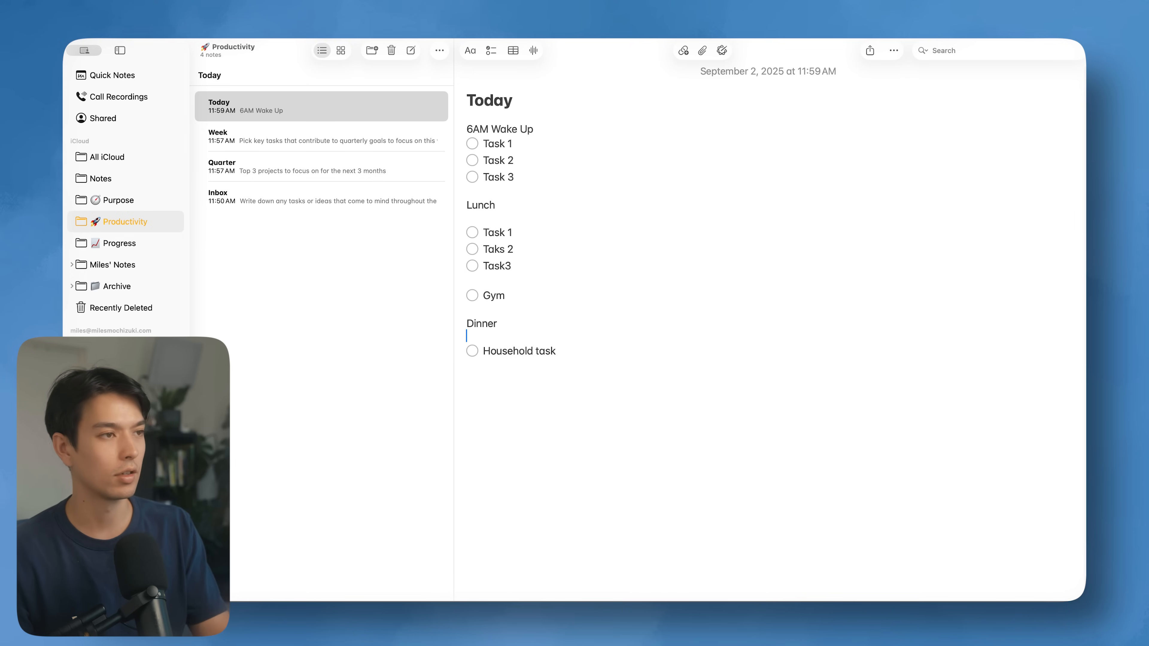
Step: Tick off the morning and Lunch tasks, Gym and Household task
left_click(471, 143)
left_click(472, 161)
left_click(473, 177)
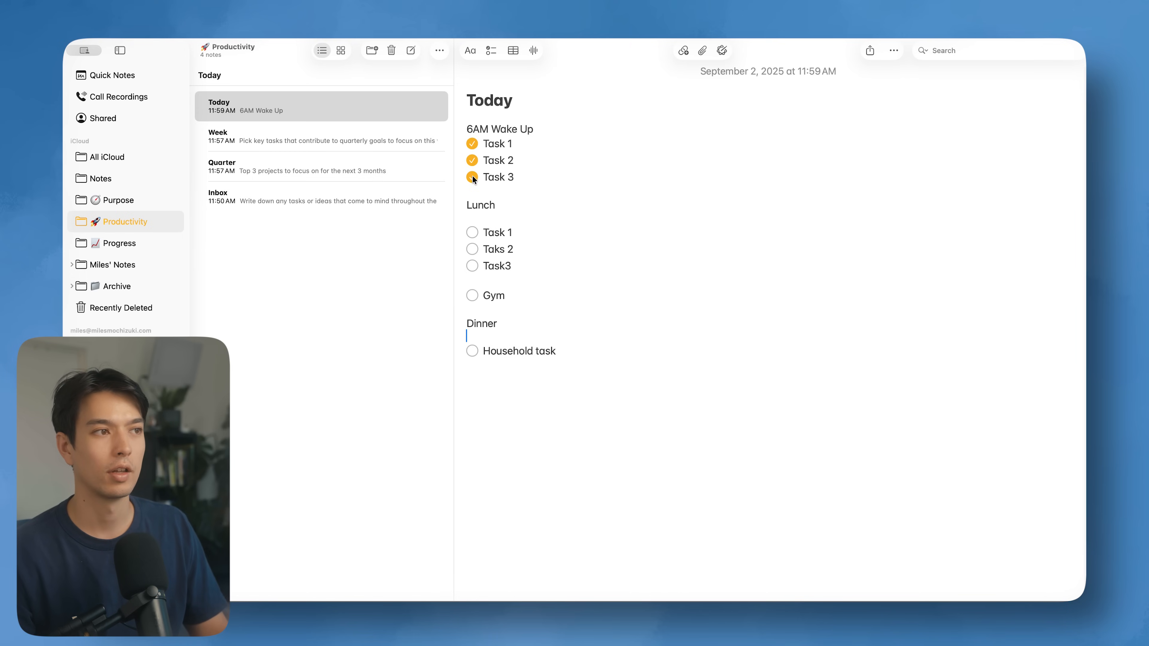
left_click(472, 232)
left_click(472, 249)
left_click(472, 266)
left_click(473, 296)
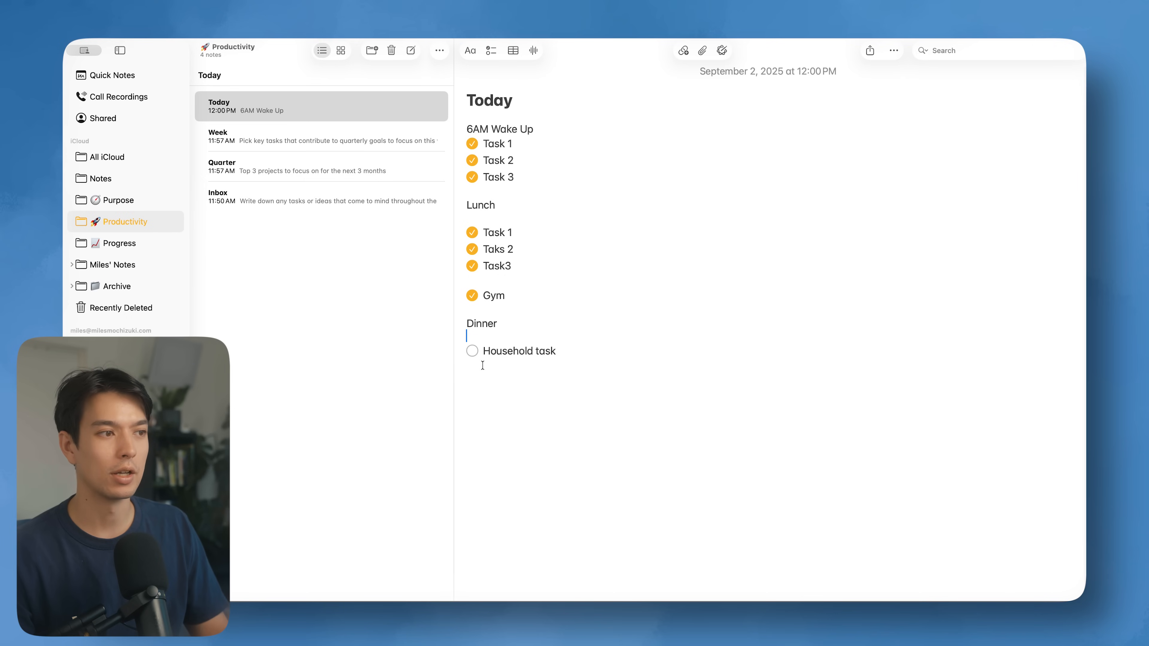
left_click(472, 351)
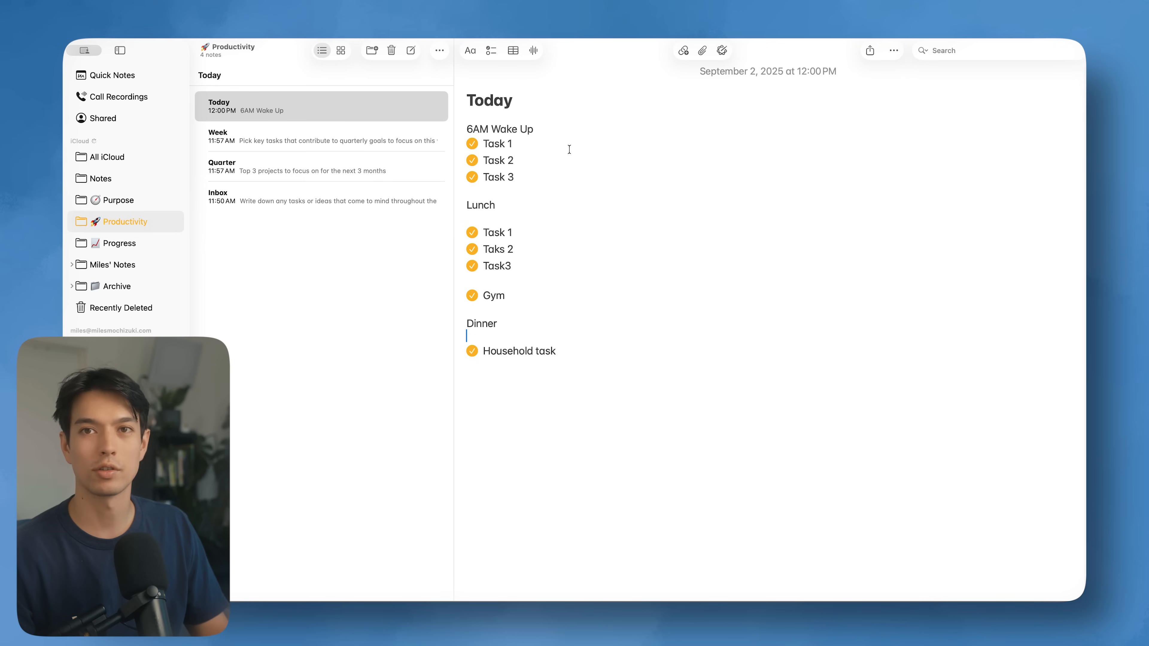
Step: Select the morning and Lunch task sections, then place the cursor inside Task3
left_click_drag(490, 138, 567, 163)
left_click(551, 177)
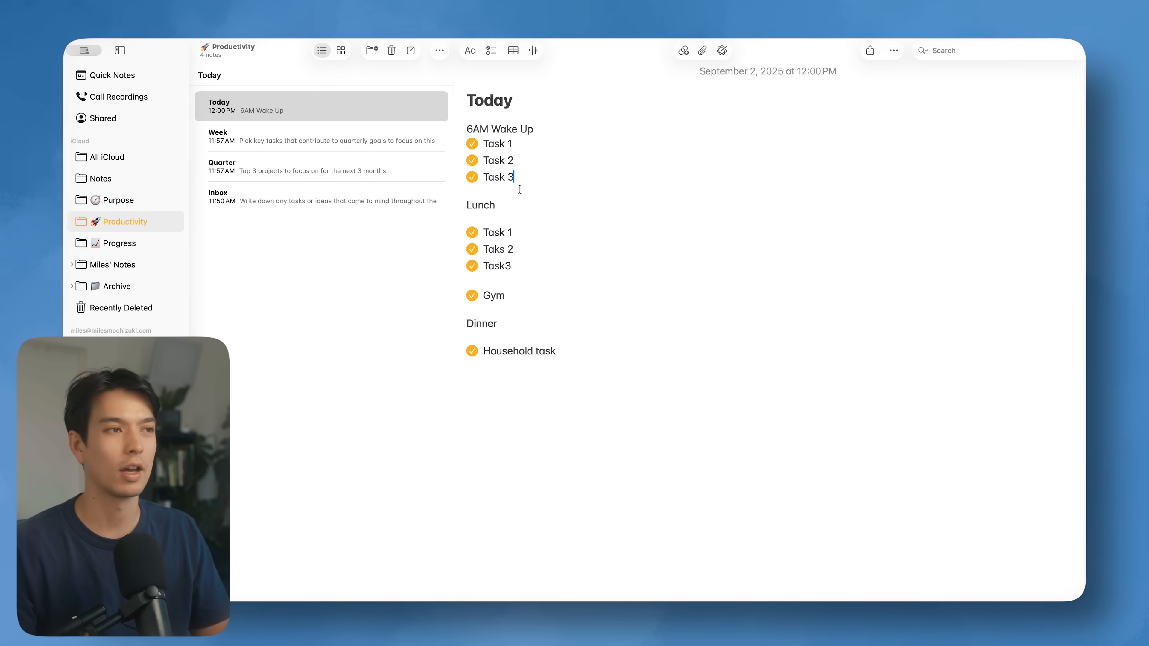
left_click_drag(524, 176, 469, 146)
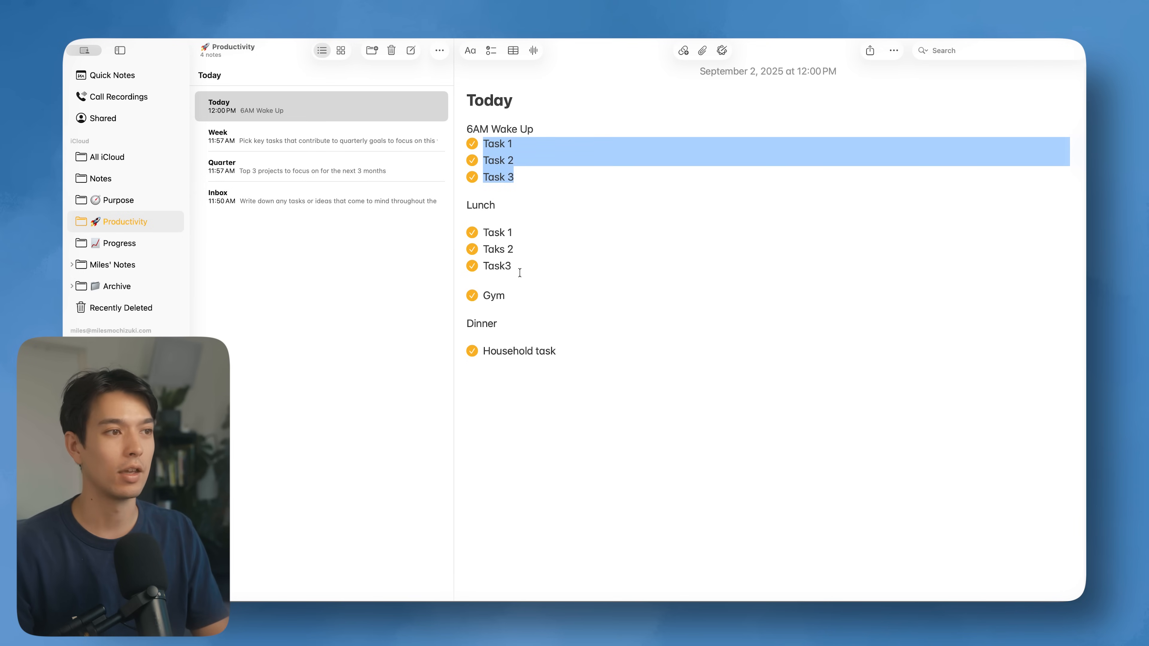
left_click_drag(520, 273, 451, 193)
left_click(552, 255)
left_click(505, 266)
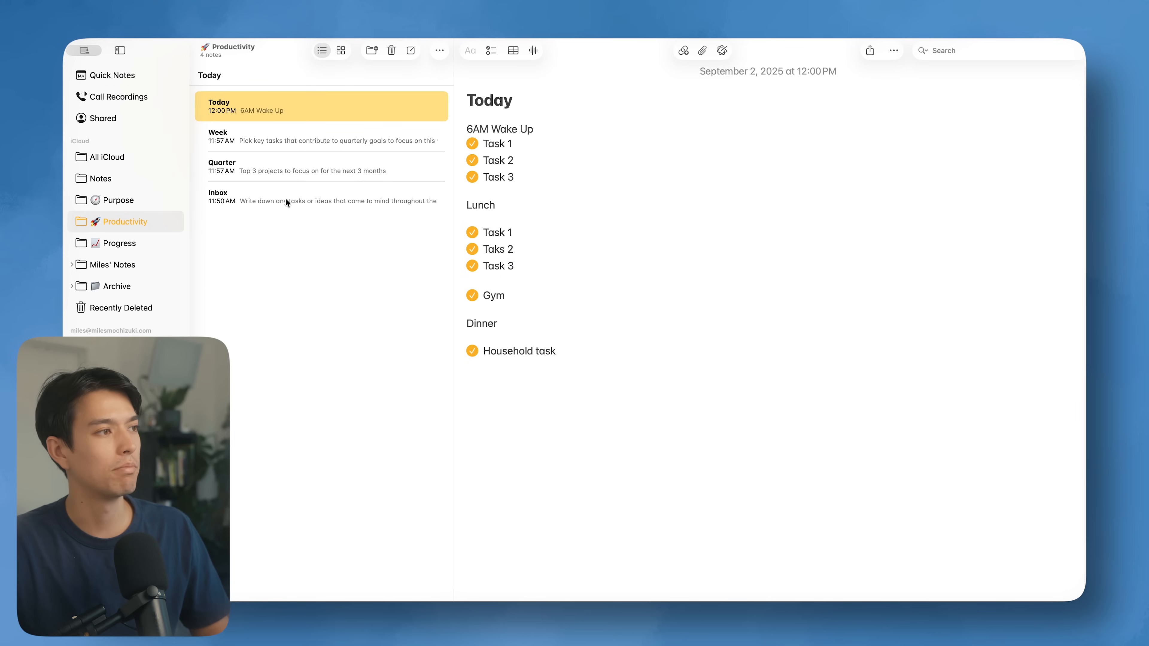
Step: Pin the Inbox note and then the Today note in the Productivity folder
right_click(287, 202)
left_click(317, 225)
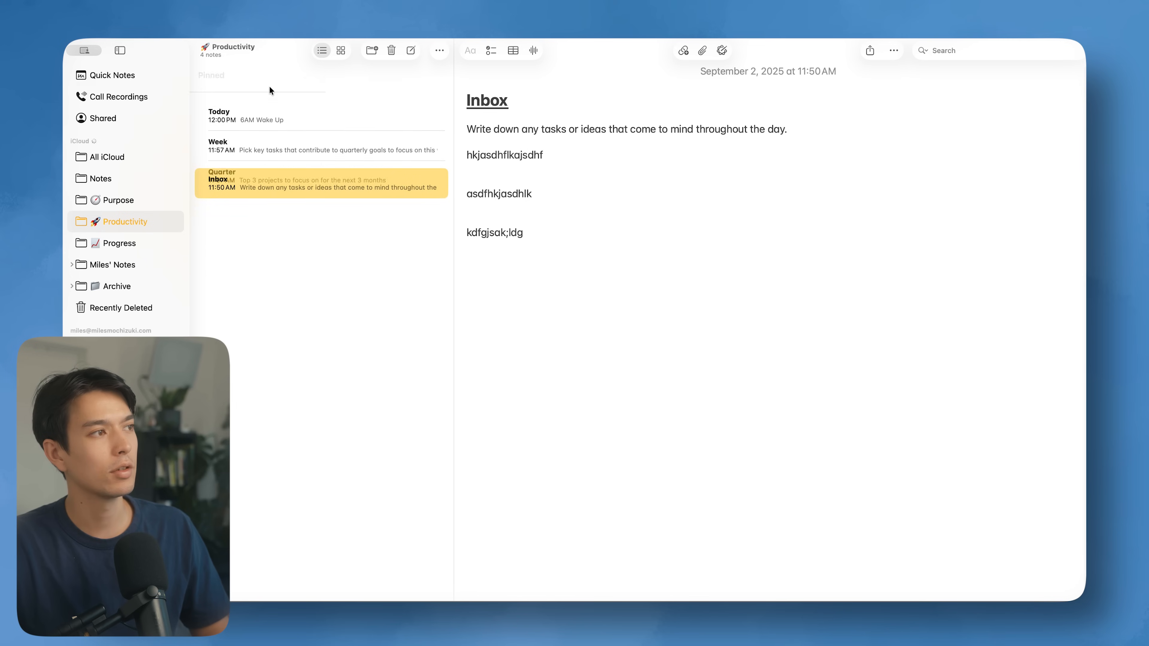
left_click(267, 160)
right_click(267, 161)
left_click(296, 186)
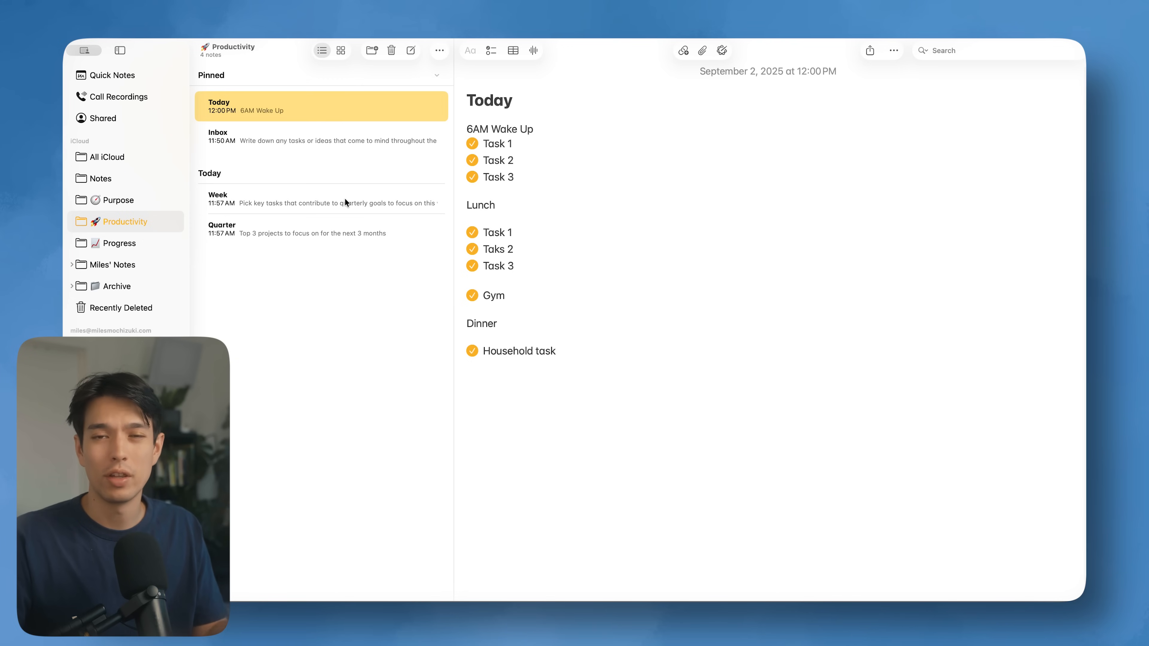
Step: View the Inbox note, then add a fifth, empty note to Productivity
left_click(337, 137)
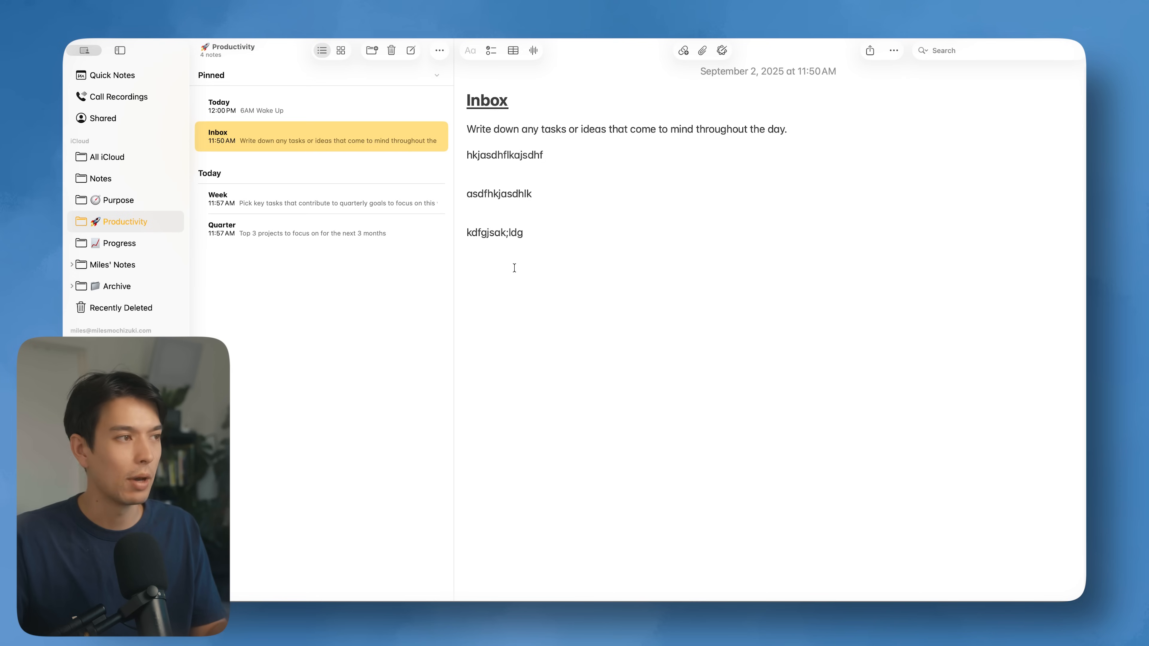
left_click(409, 51)
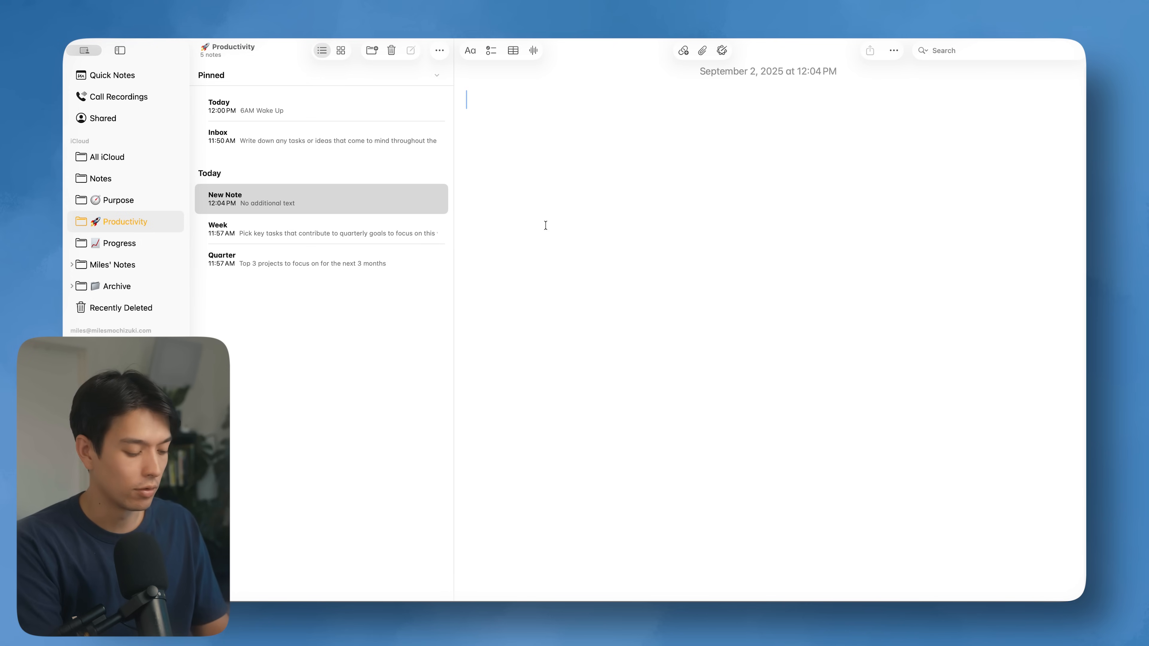
Step: Create title-only notes Job, YouTube, Business and Household, then reopen Job
type("Job")
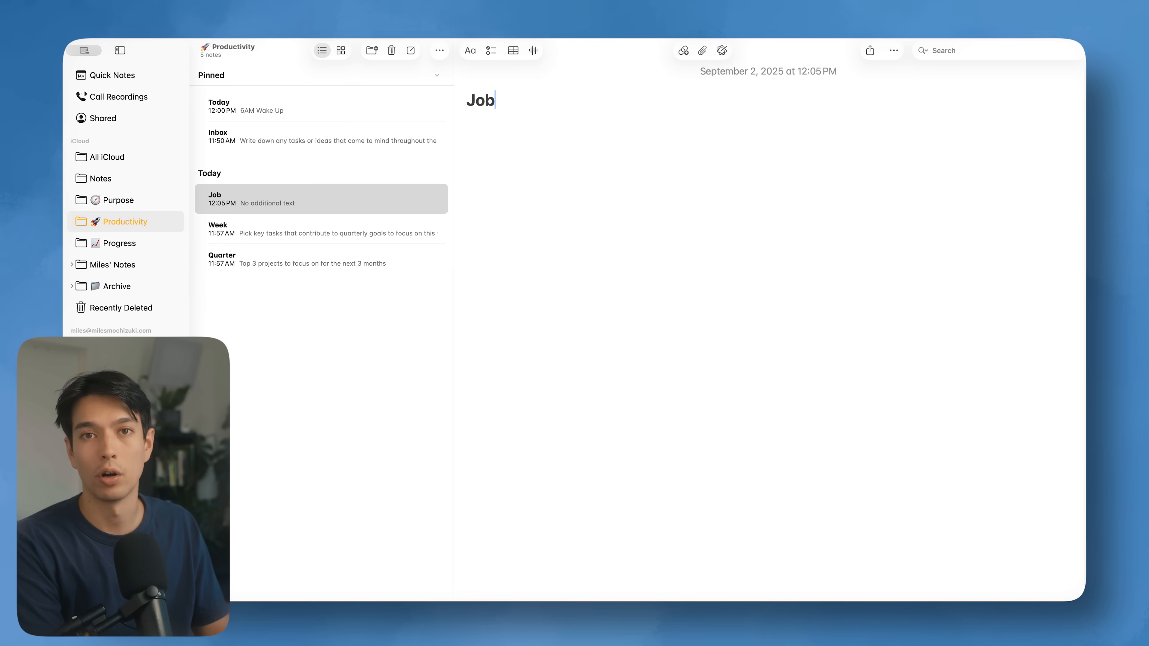
key("super+n")
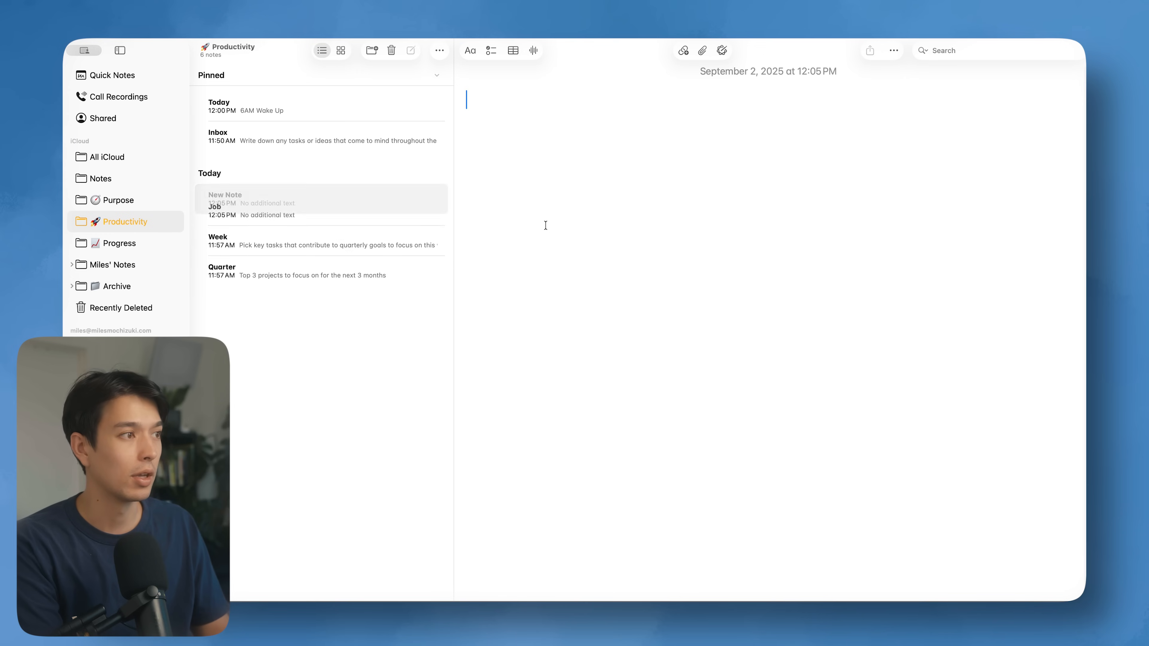
type("YouTube")
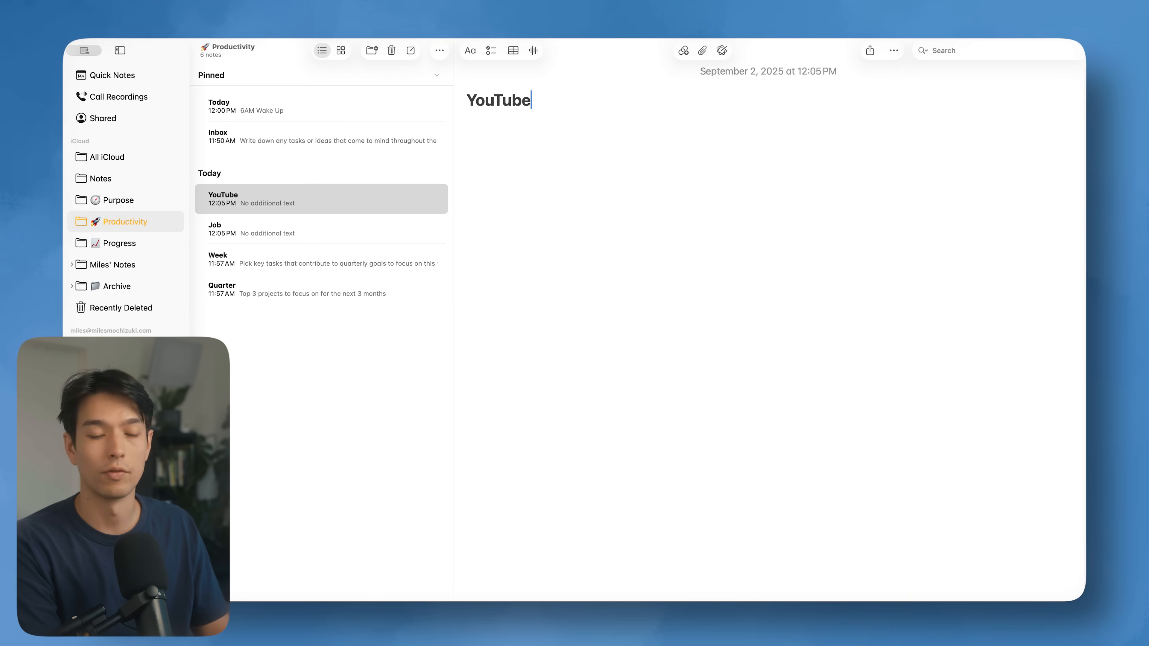
key("super+n")
type("Business")
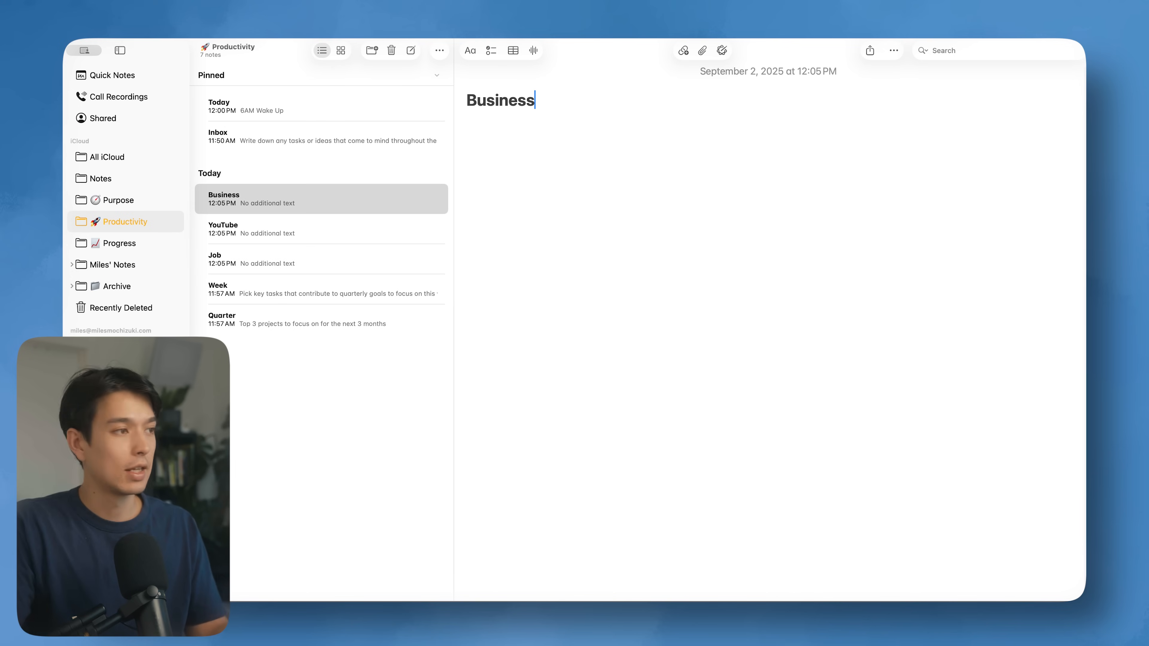
left_click(411, 50)
type("Household")
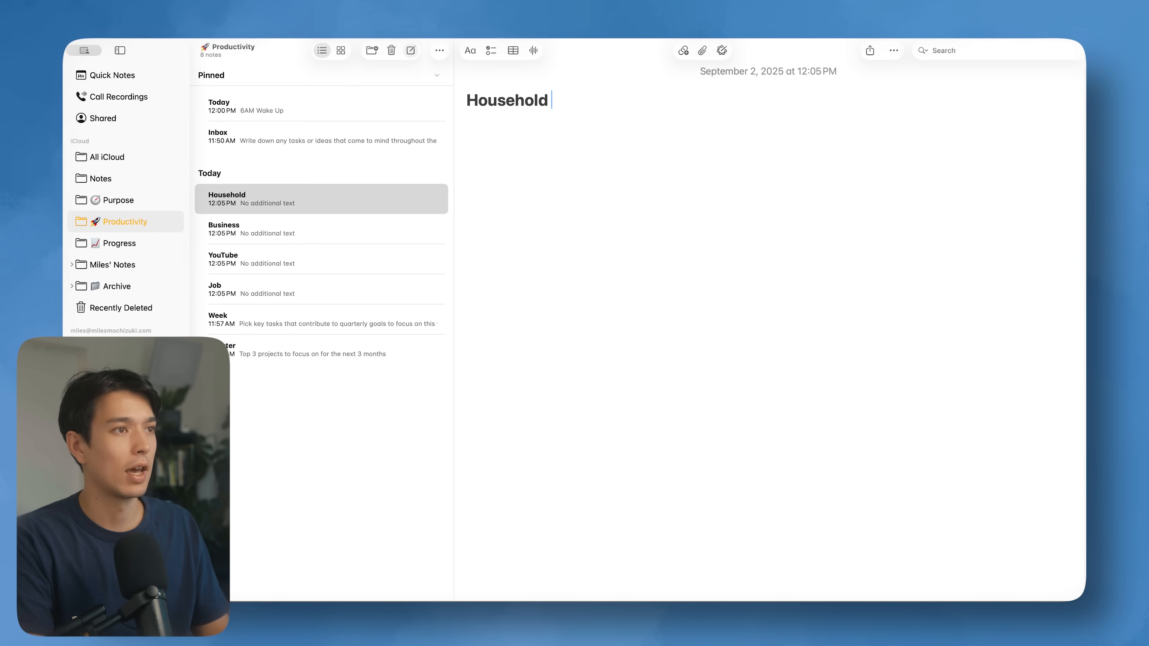
left_click(304, 184)
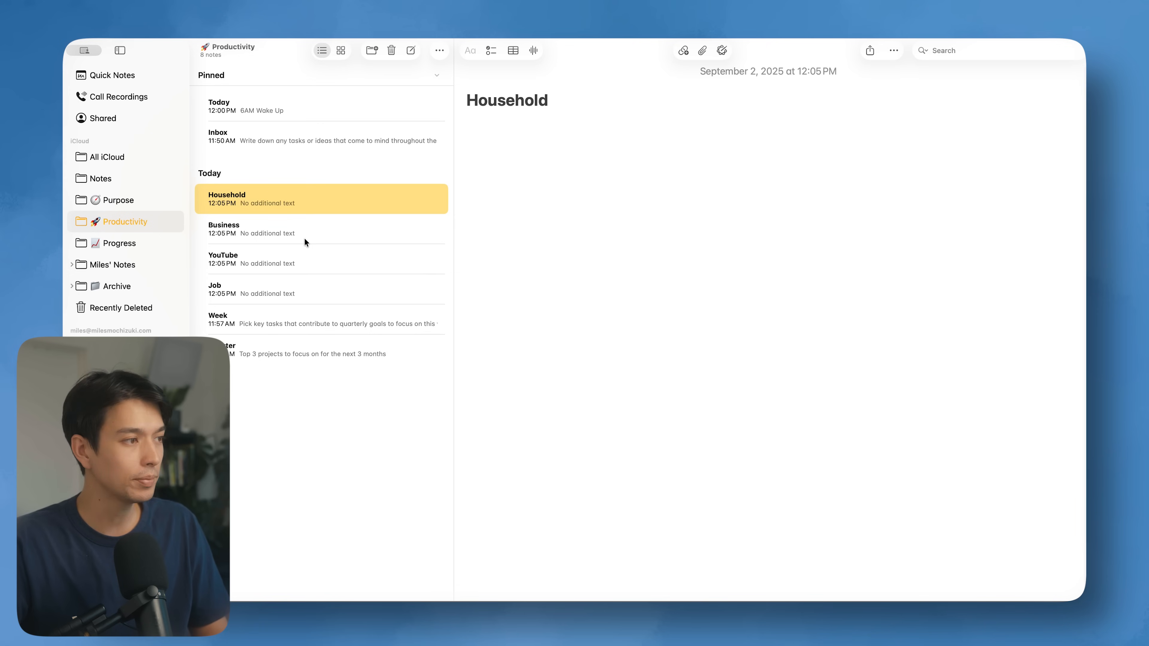
left_click(313, 278)
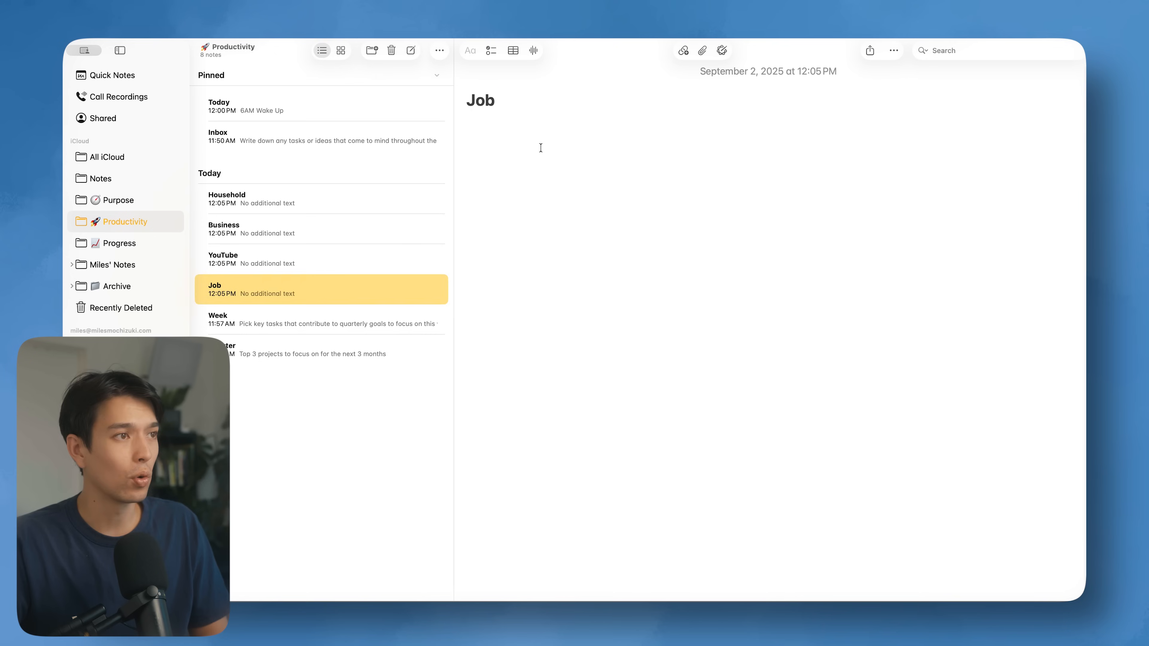
Step: Add a checklist of Task 1, Task 2 and Task 3 under the Job title
key("Return")
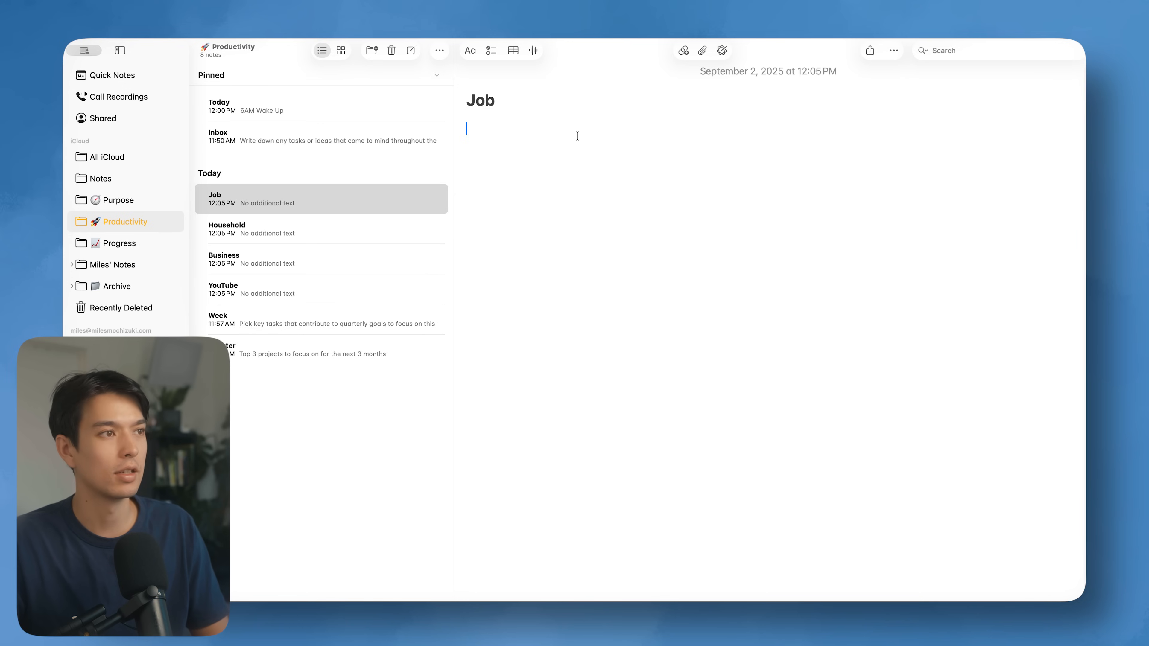
key("super+shift+l")
type("Task 1")
key("Return")
type("Task 2 Task 3")
key("Return")
key("Return")
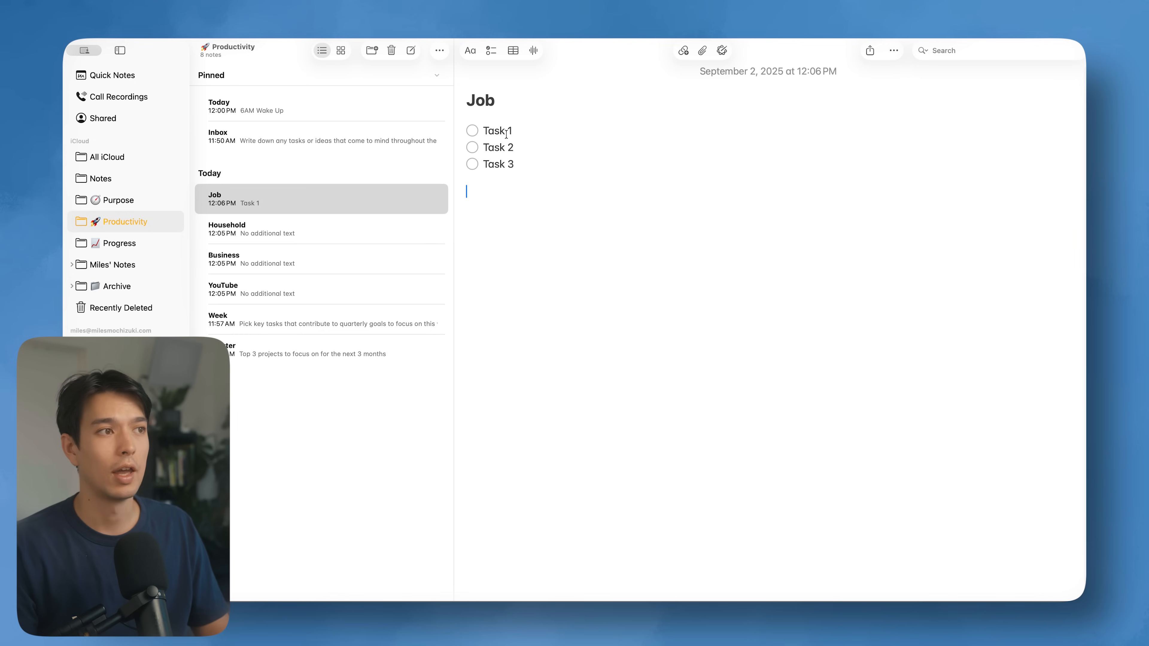
Step: Try cutting Task 3 and pasting it above Task 1, then undo both changes
left_click_drag(517, 163, 485, 160)
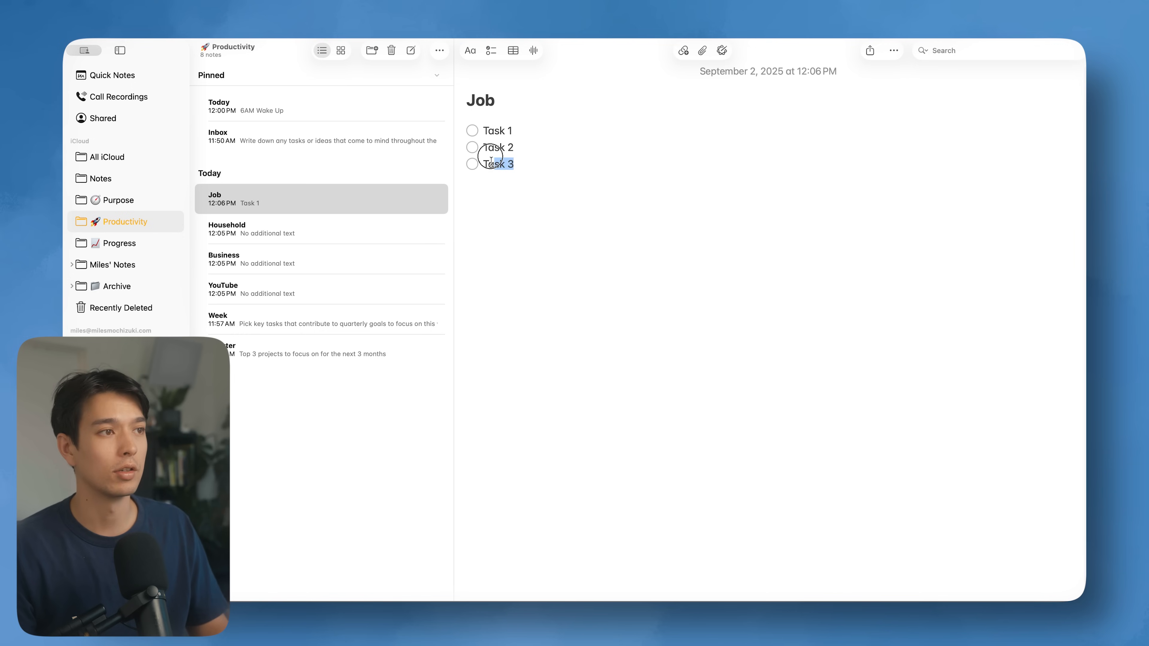
key("super+x")
left_click(500, 116)
key("super+v")
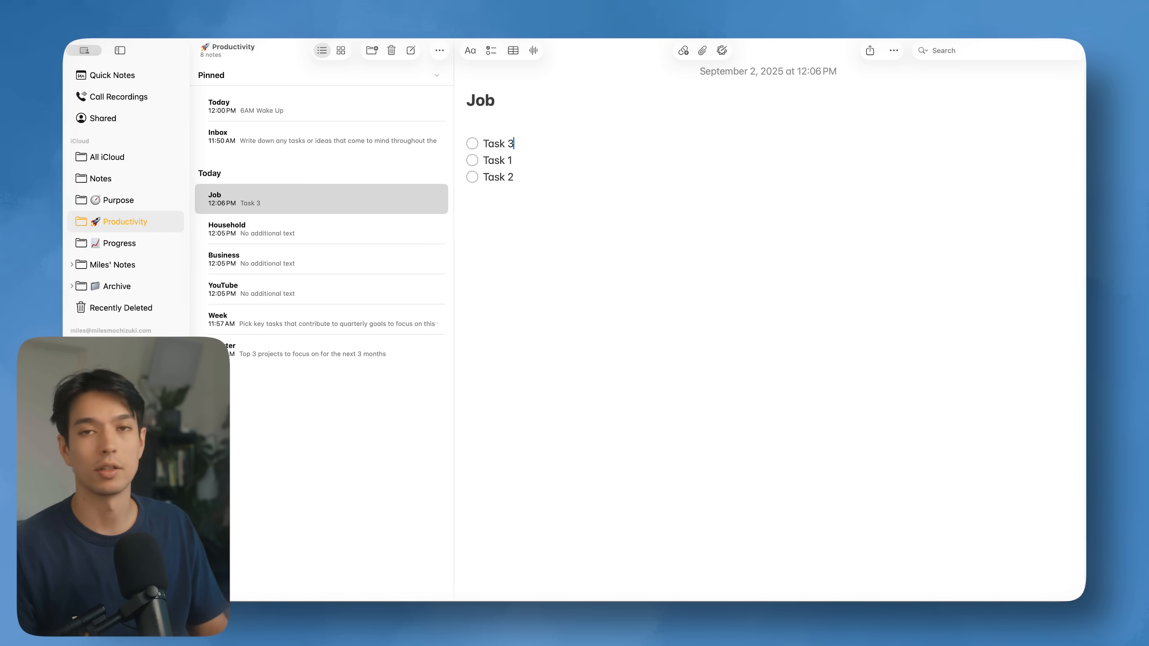
key("super+z")
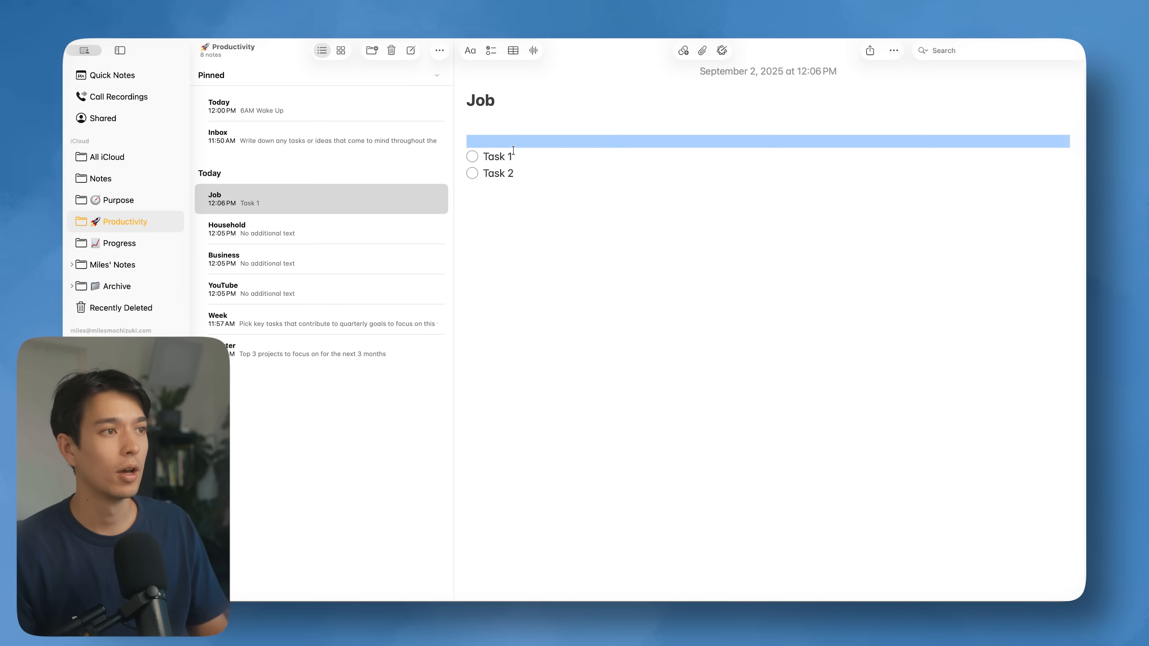
key("super+z")
left_click(518, 123)
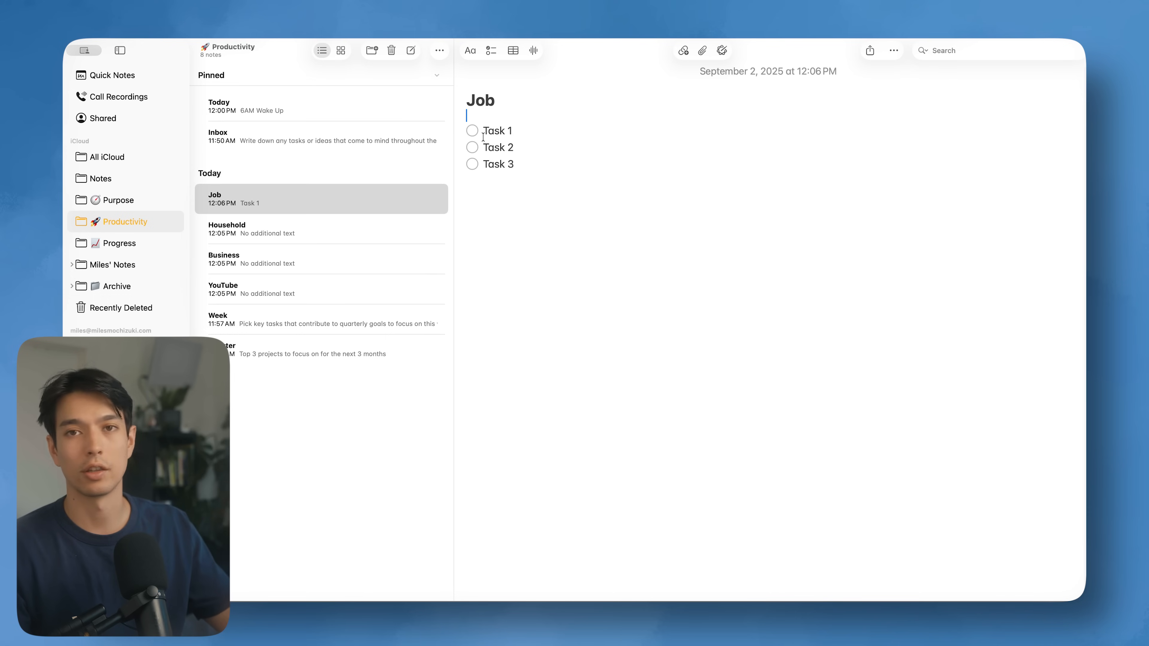
left_click(532, 119)
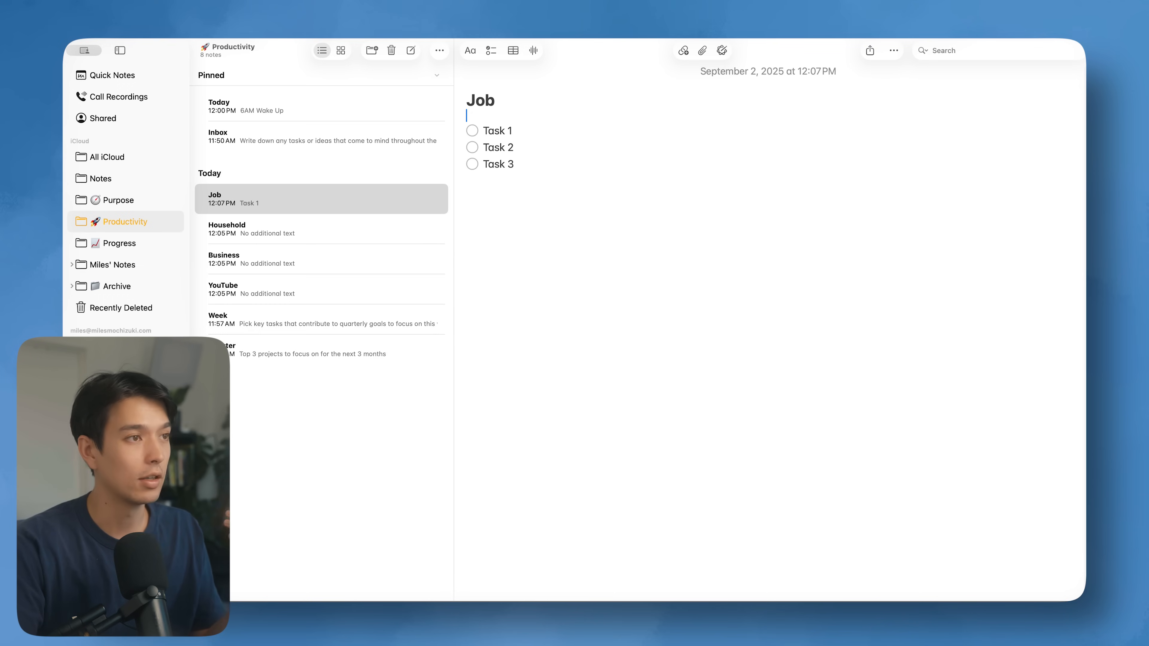
Step: Insert blank lines between the Job title and its Task 1–3 checklist
key("Return")
key("Return")
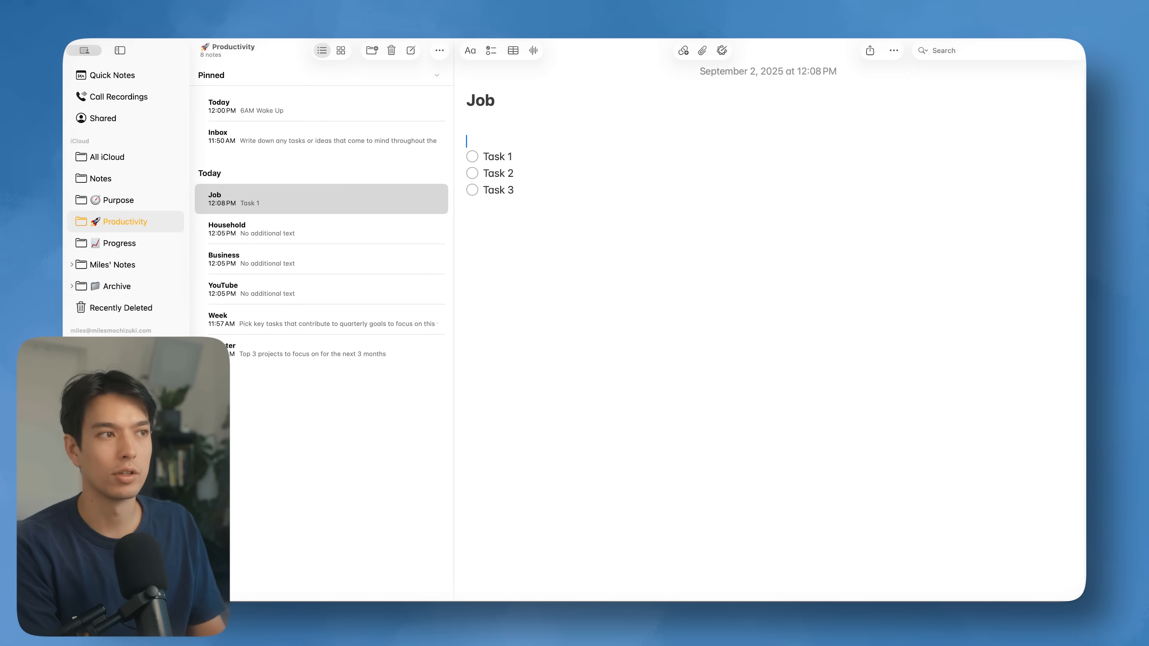
Step: Add Active, Completed and Waiting headings to the Job note, with Waiting in bold
type("tive")
left_click(505, 244)
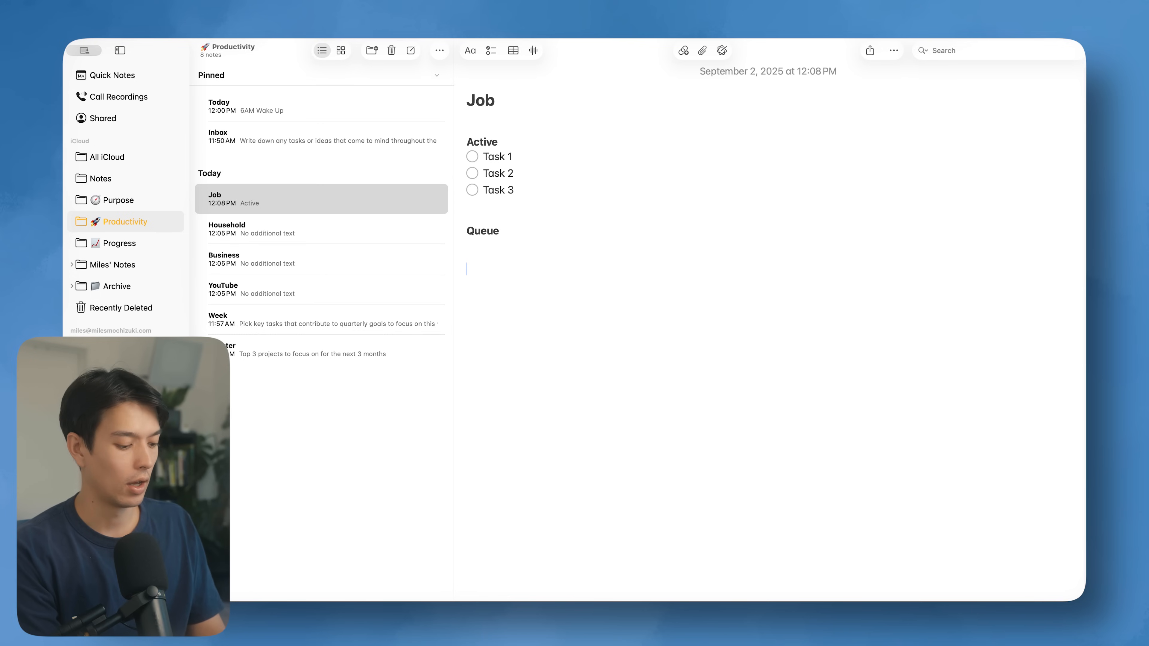
type("omplete")
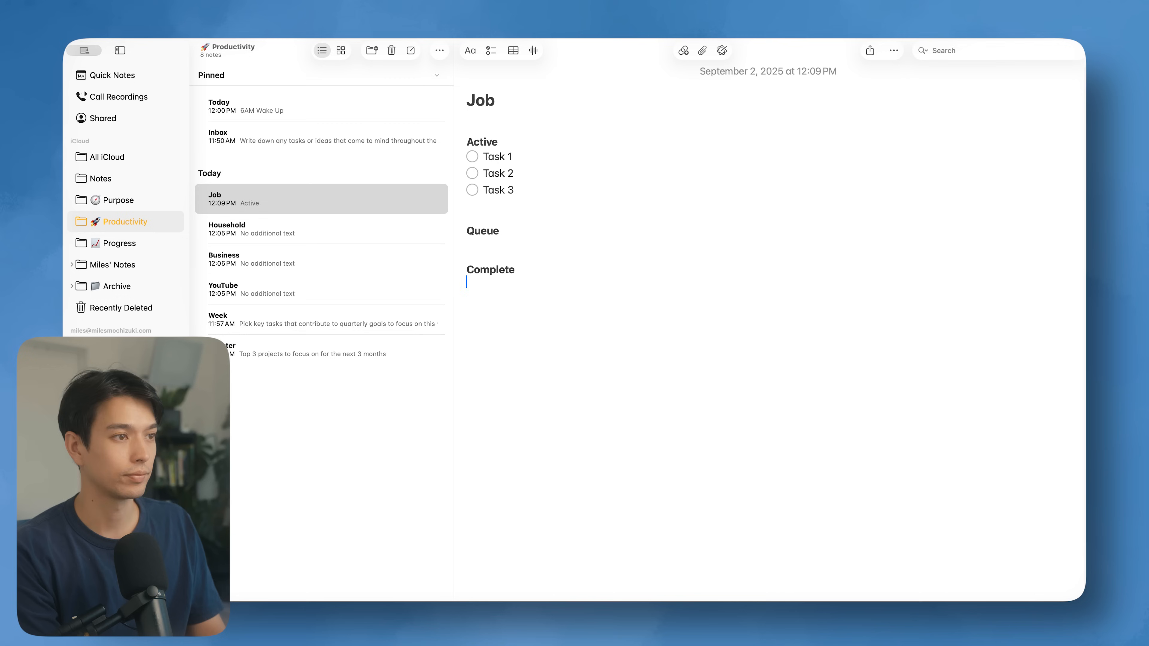
type("dW")
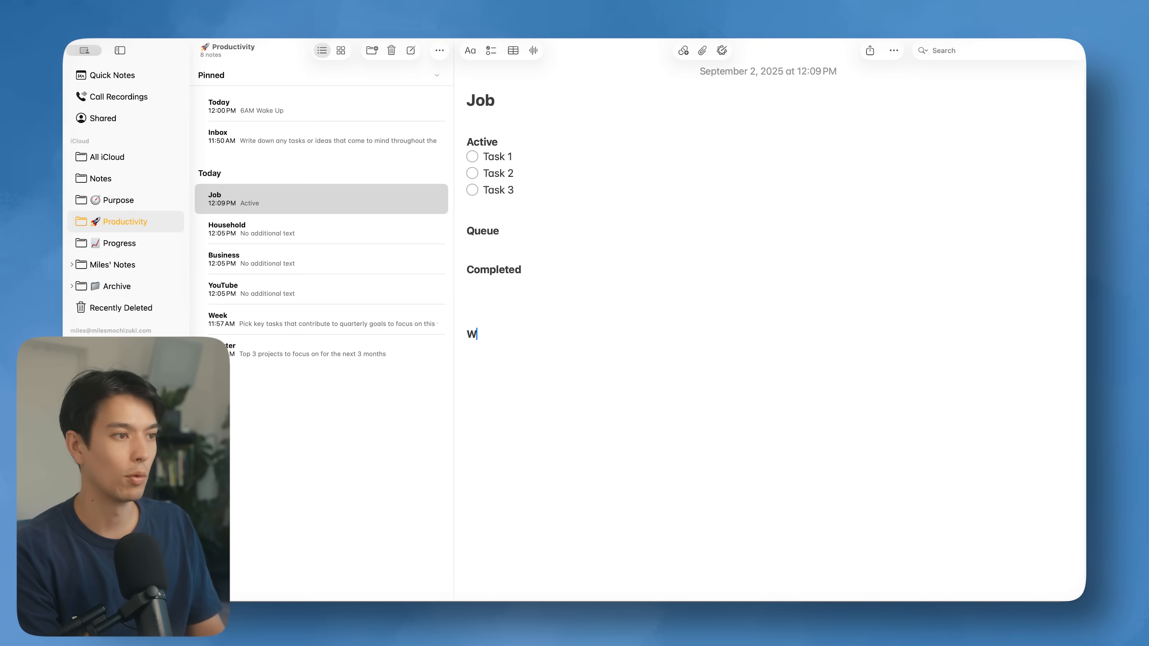
type("Waitinb")
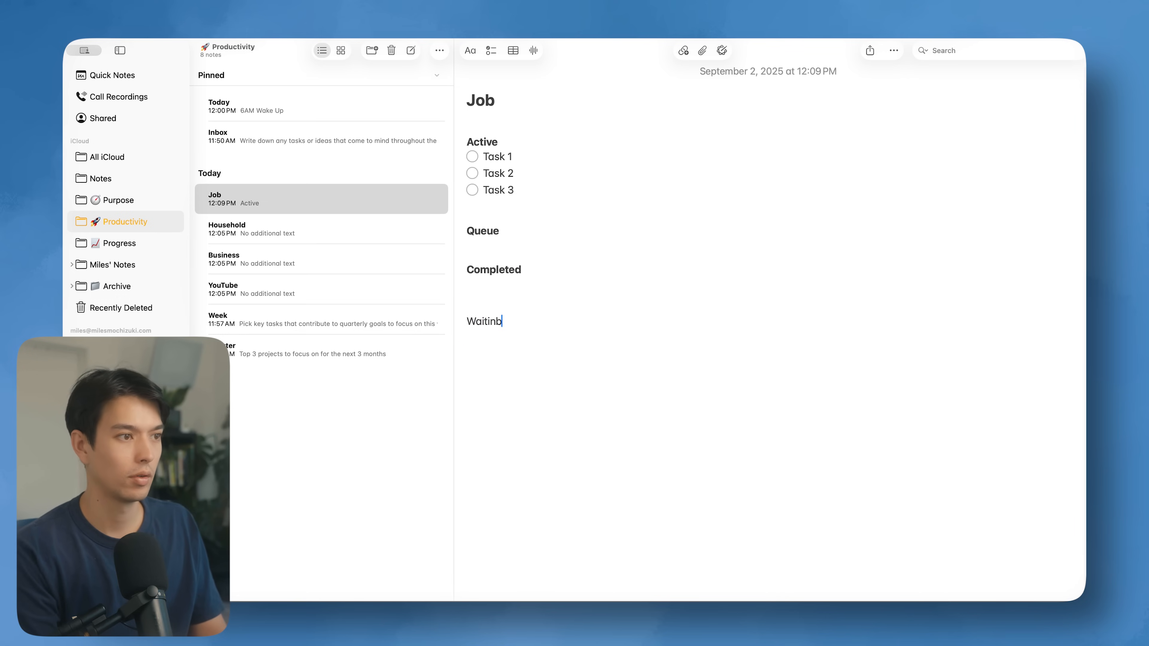
key("BackSpace")
type("g")
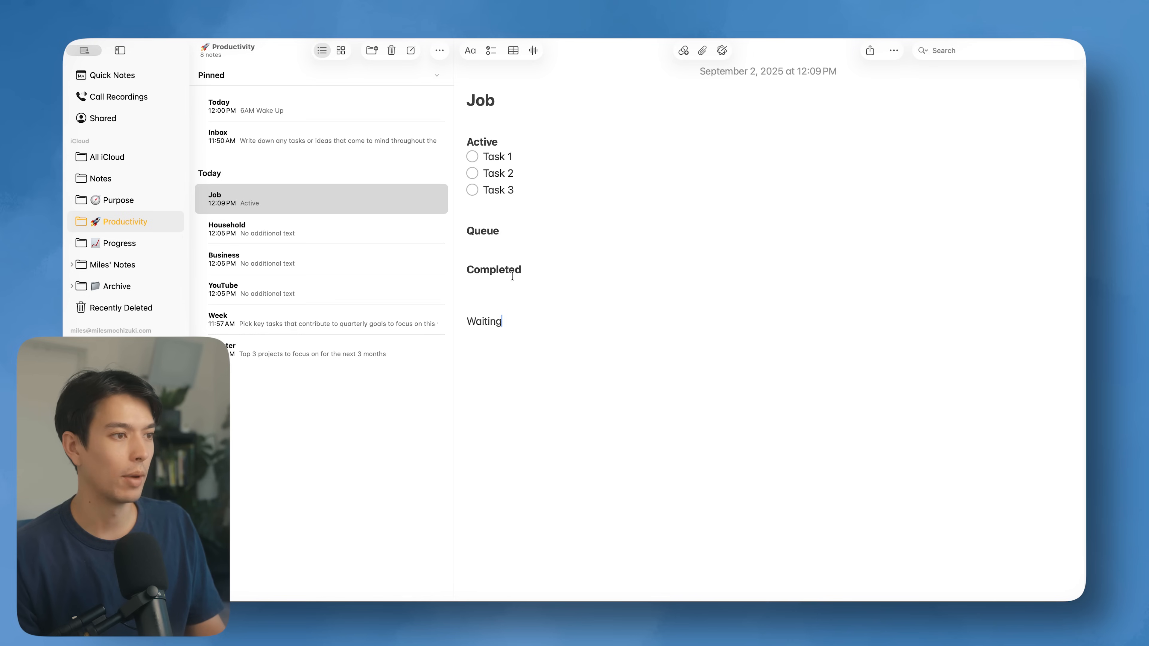
double_click(488, 311)
key("super+b")
left_click(528, 319)
key("Return")
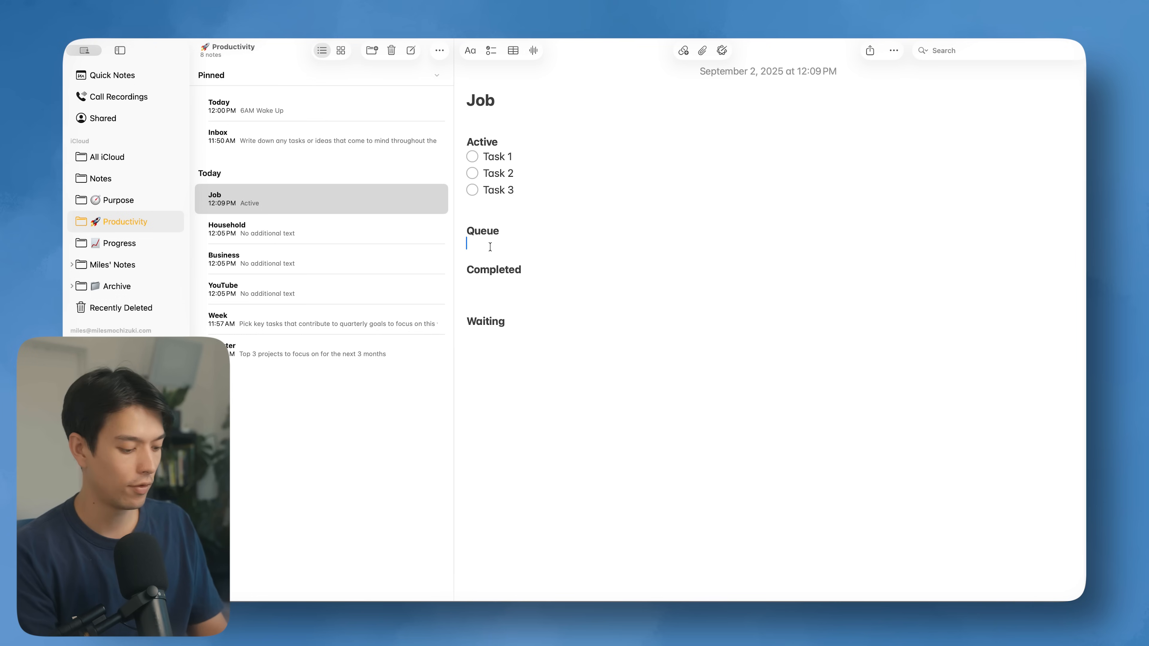
Step: List Task 4, Task 5 and Task 6 as checklist items under Queue
key("shift+super+l")
type("Ta")
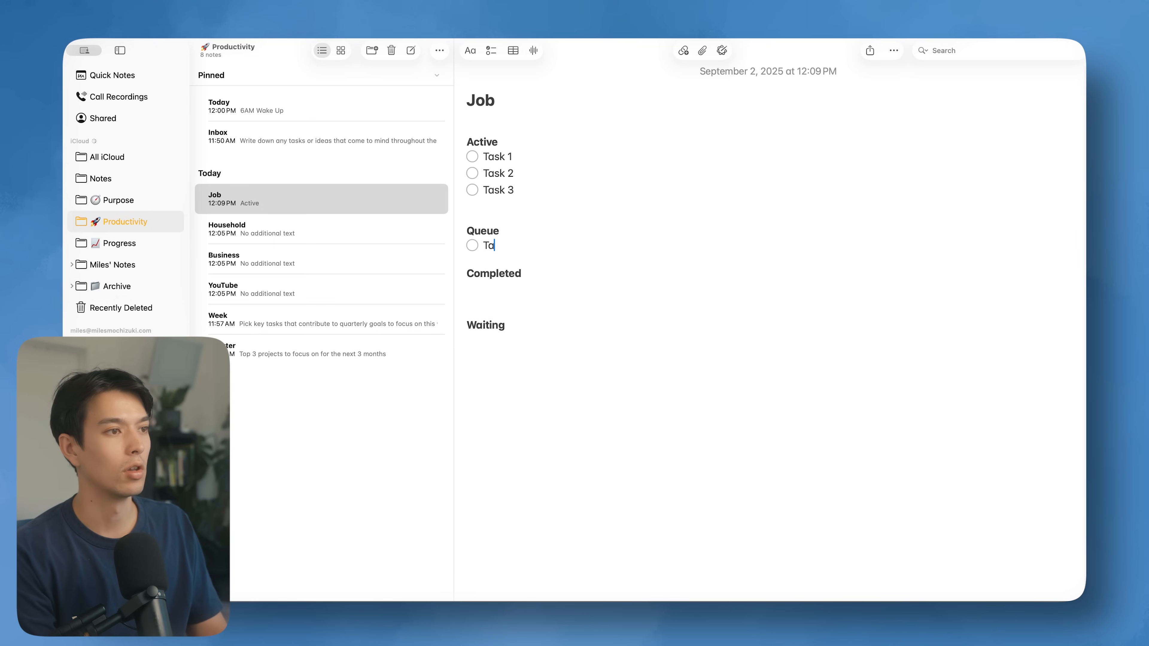
type("sk 4")
key("Return")
type("Task 5")
key("Return")
type("Task 6")
Step: Select the Active heading with its three tasks, then deselect it
left_click(522, 190)
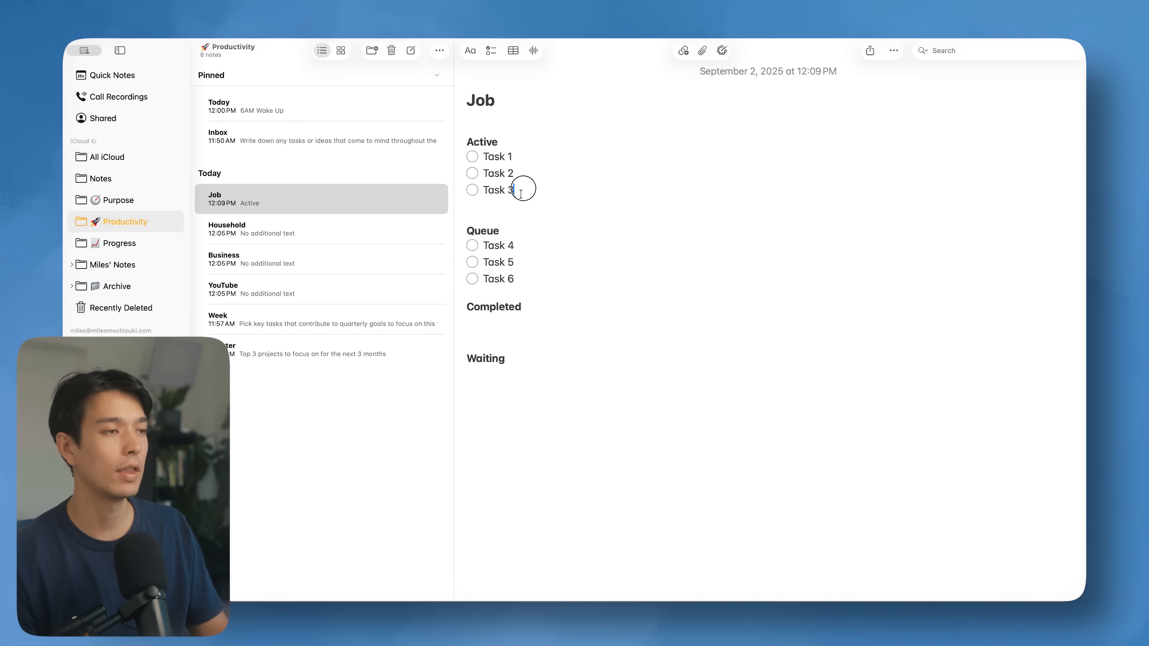
left_click_drag(470, 143, 541, 187)
left_click(538, 188)
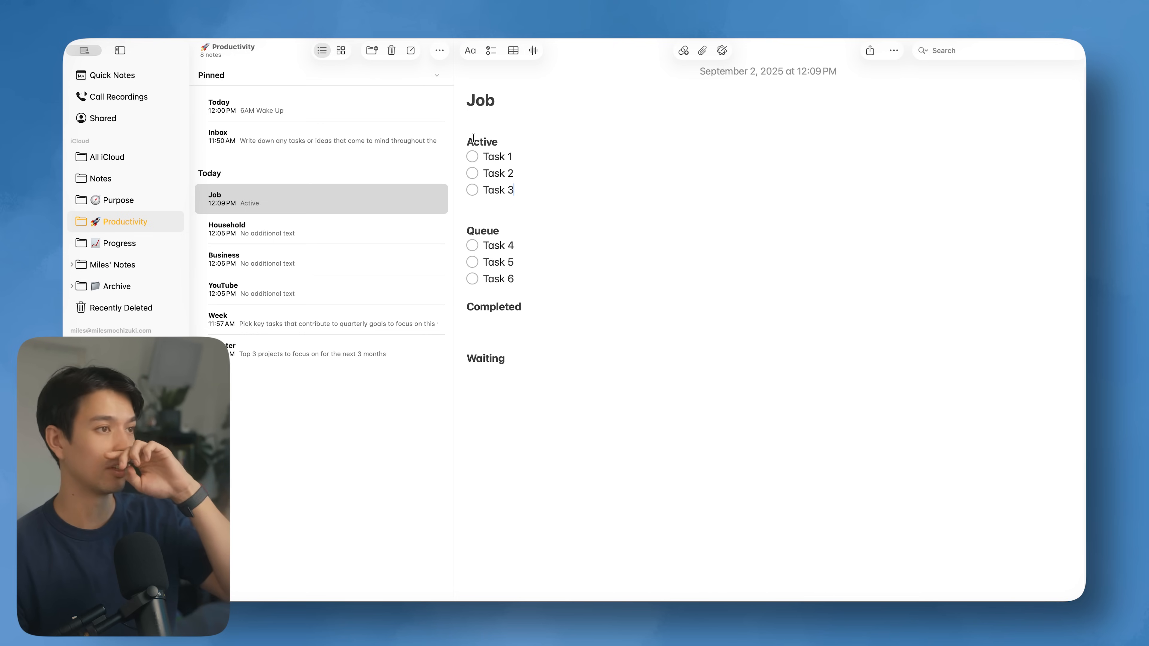
left_click(469, 141)
left_click_drag(468, 141, 533, 180)
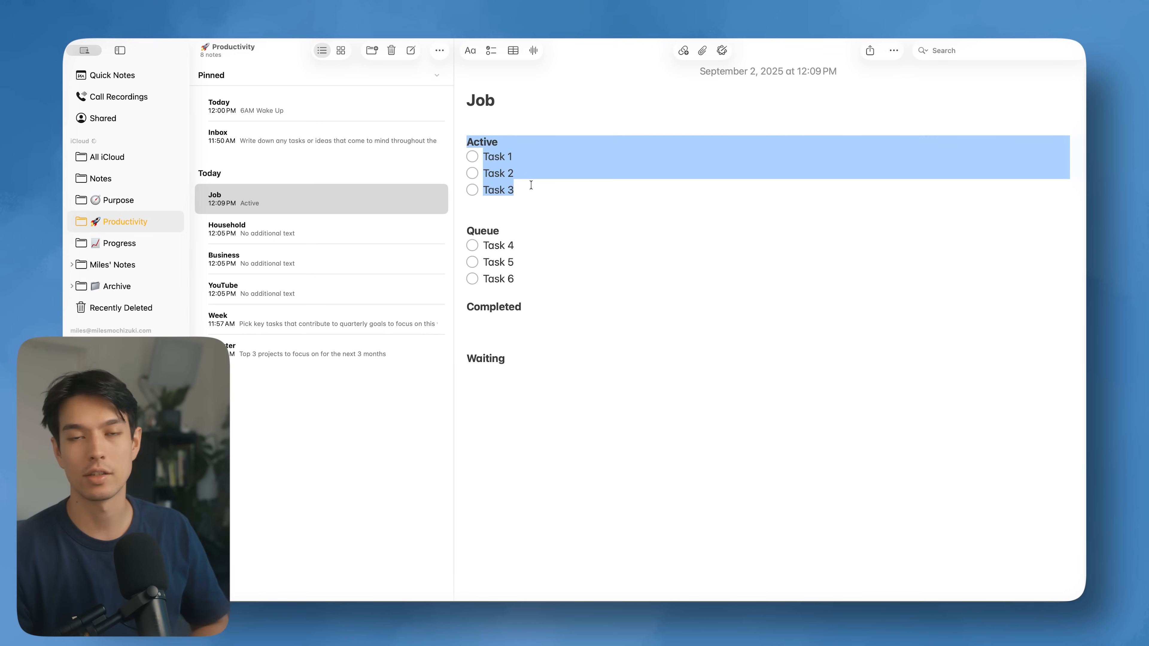
left_click(509, 195)
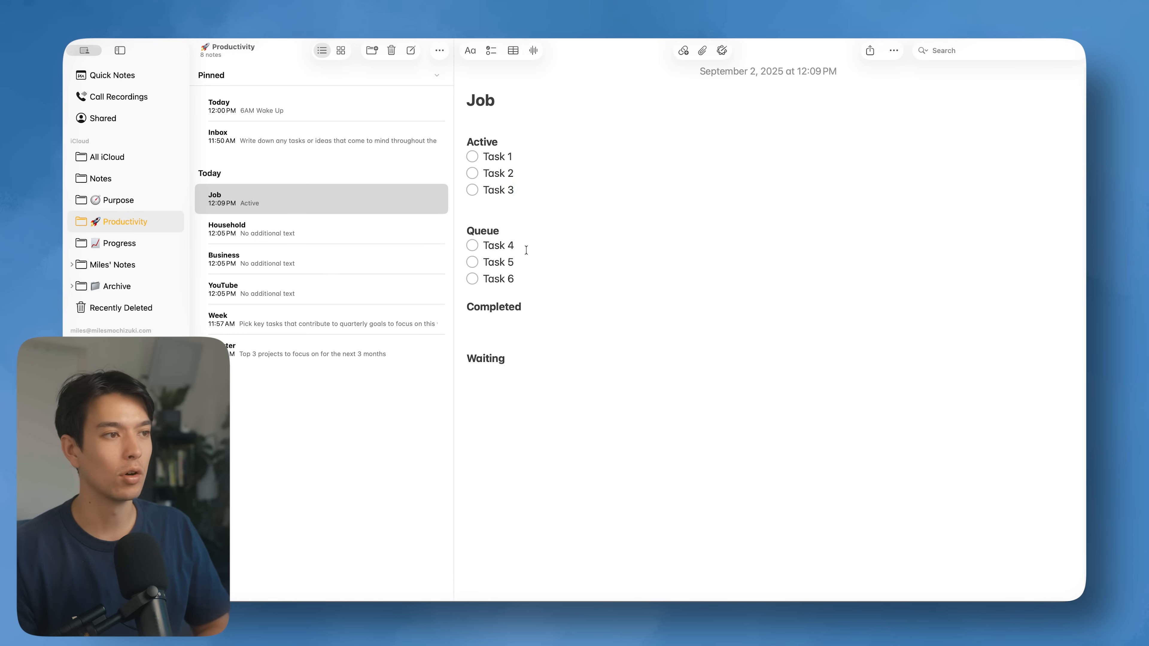
Step: Add Task 7 and Task 8 as new checklist items below Task 6 in Queue
left_click(529, 280)
key("Return")
type("Task 7")
key("Return")
type("Task 8")
key("Return")
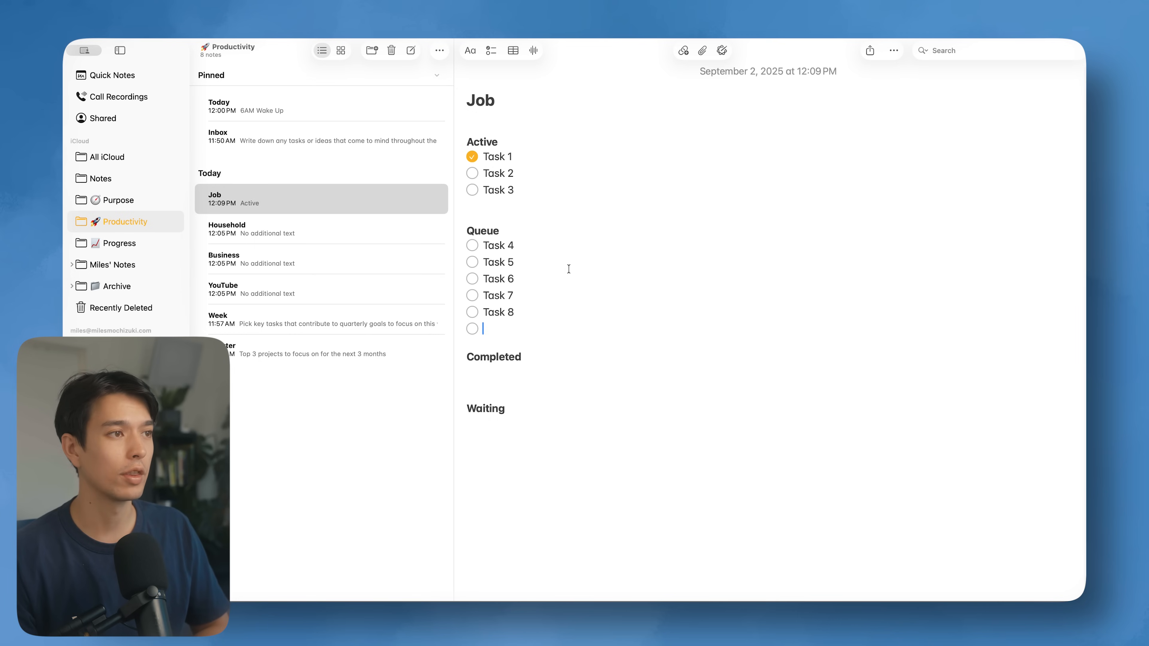
Step: Move the checked Task 1 line from Active to Completed
triple_click(498, 156)
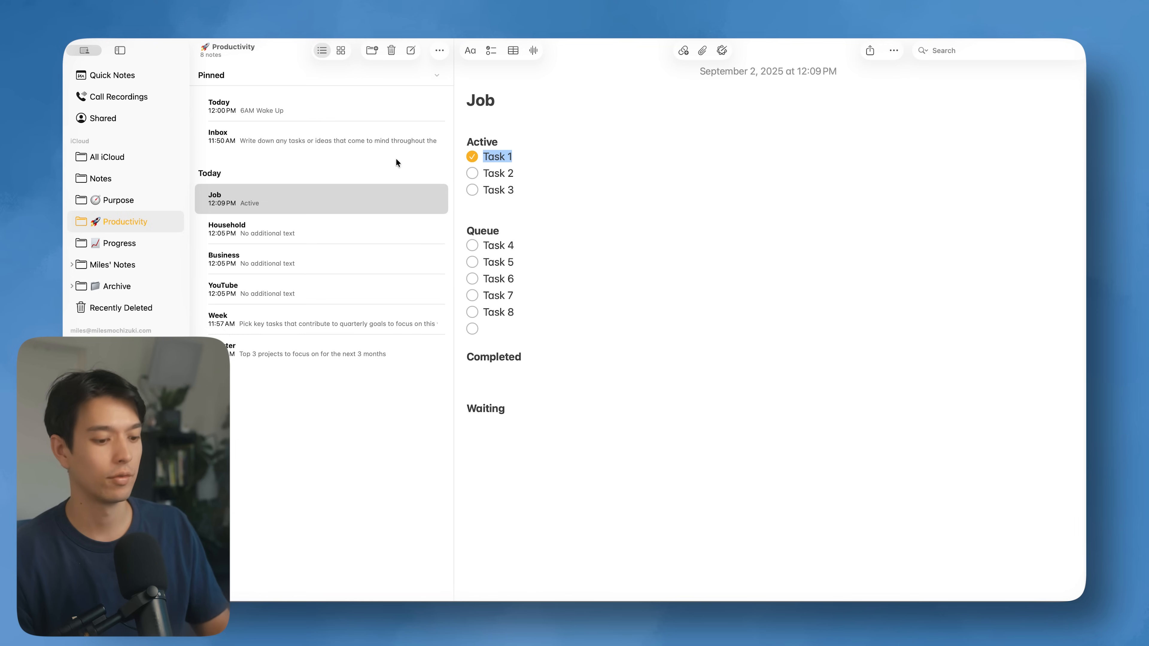
key("super+x")
key("super+z")
key("super+x")
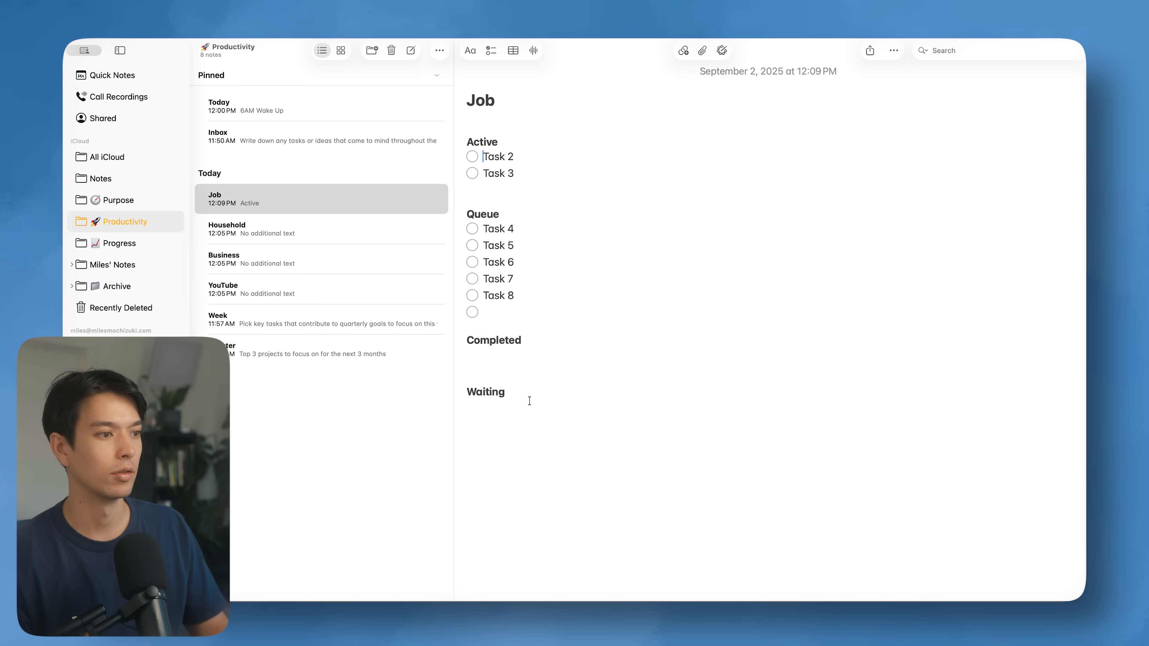
left_click(502, 354)
key("super+v")
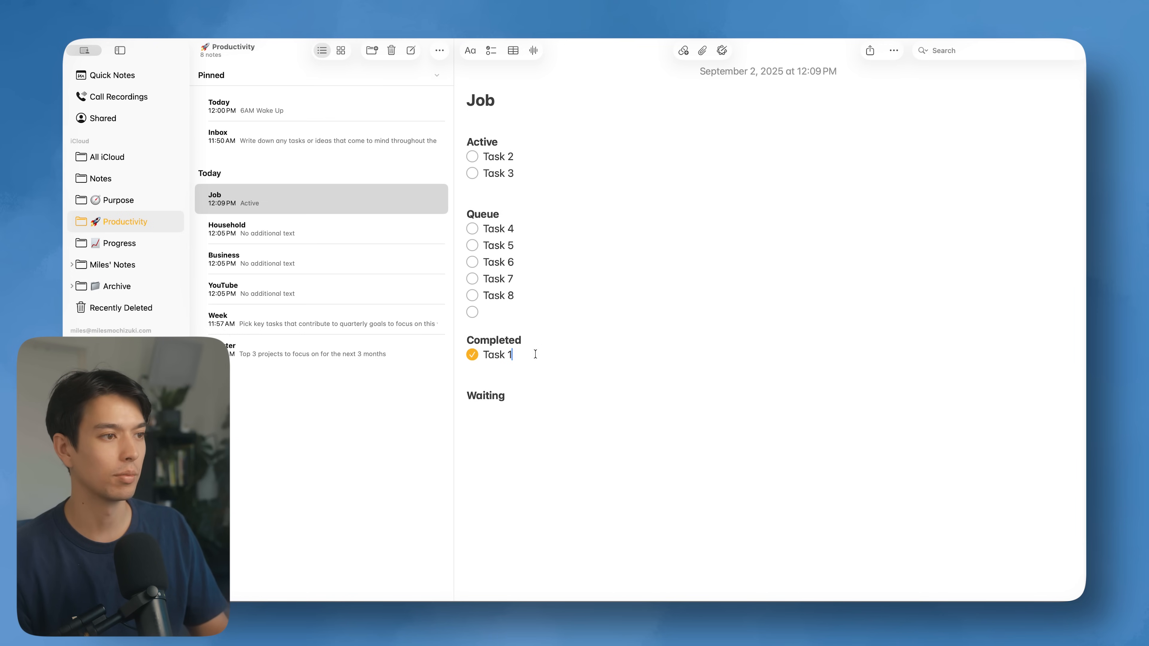
Step: Move Task 5 from Queue into Active below Task 3 and remove the blank Queue line
triple_click(497, 244)
key("super+x")
left_click(507, 190)
key("super+v")
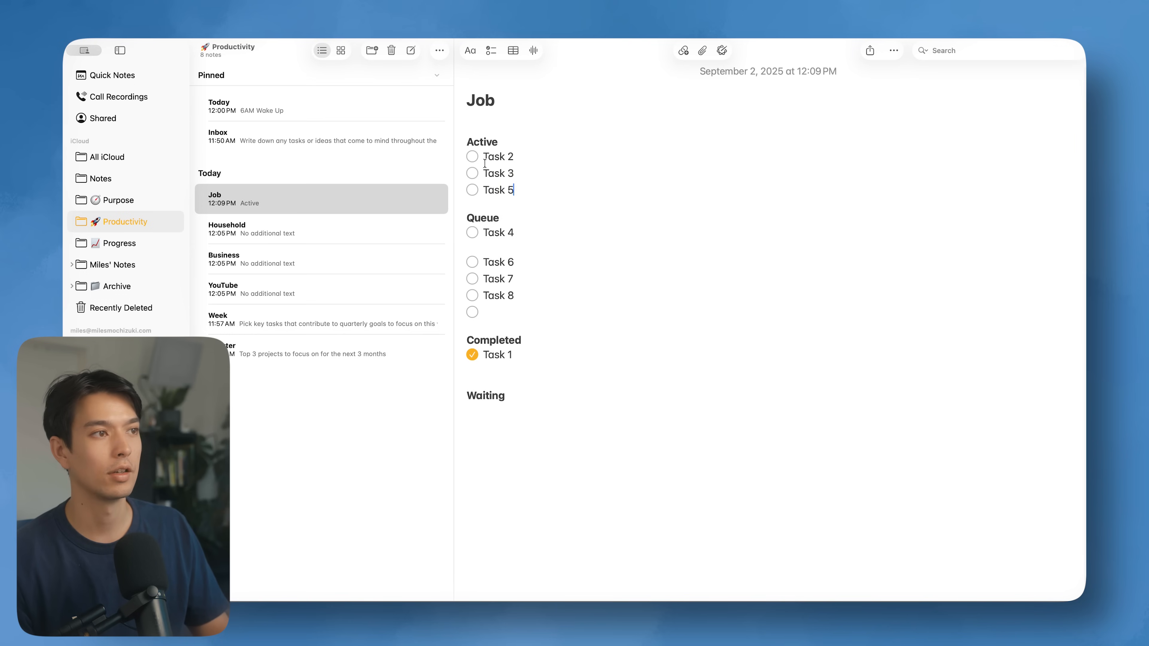
left_click(507, 249)
key("BackSpace")
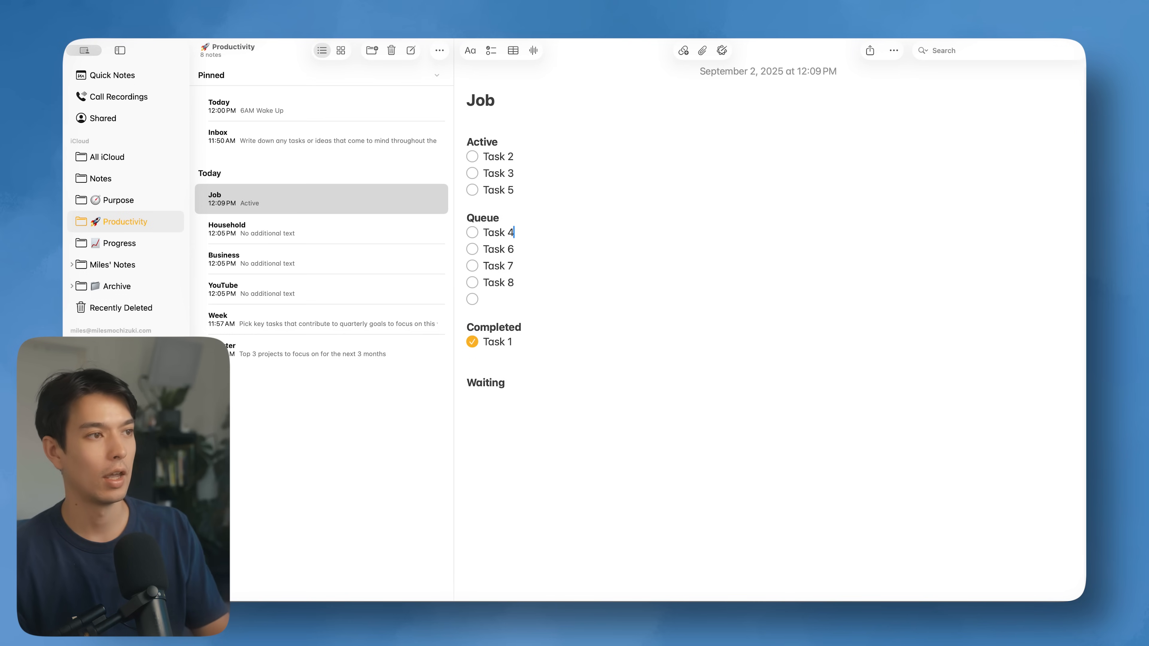
Step: Move Task 2 under Task 1 in Completed and Task 7 to the top of Active
triple_click(542, 158)
key("super+x")
left_click(505, 353)
key("super+v")
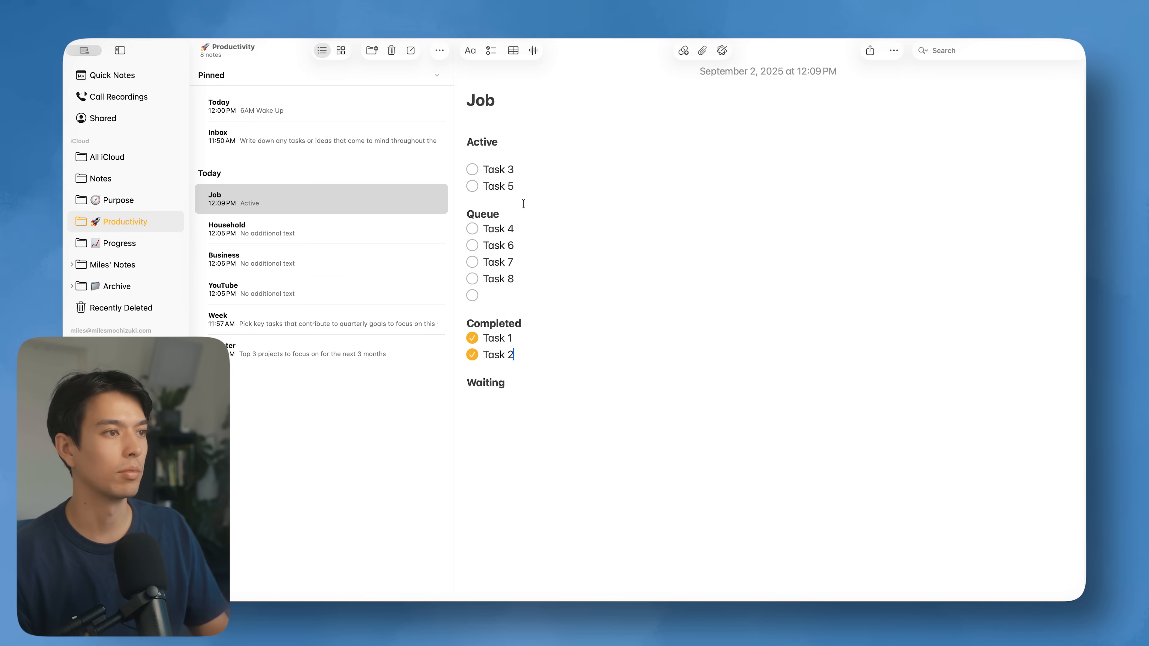
triple_click(502, 262)
key("super+x")
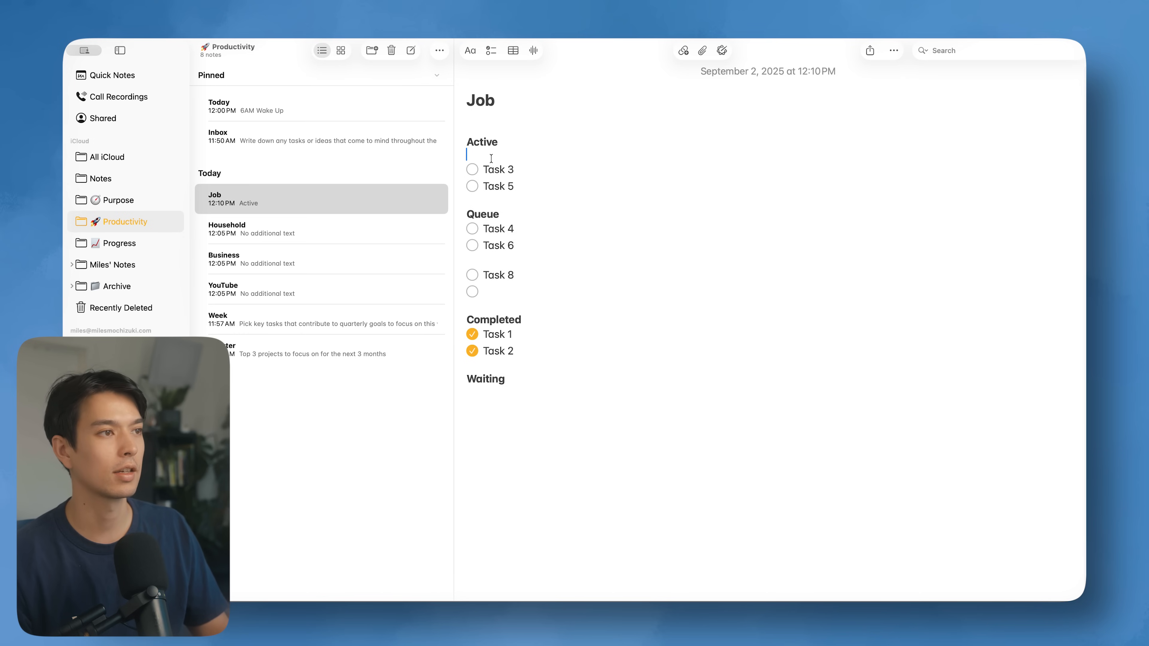
key("super+v")
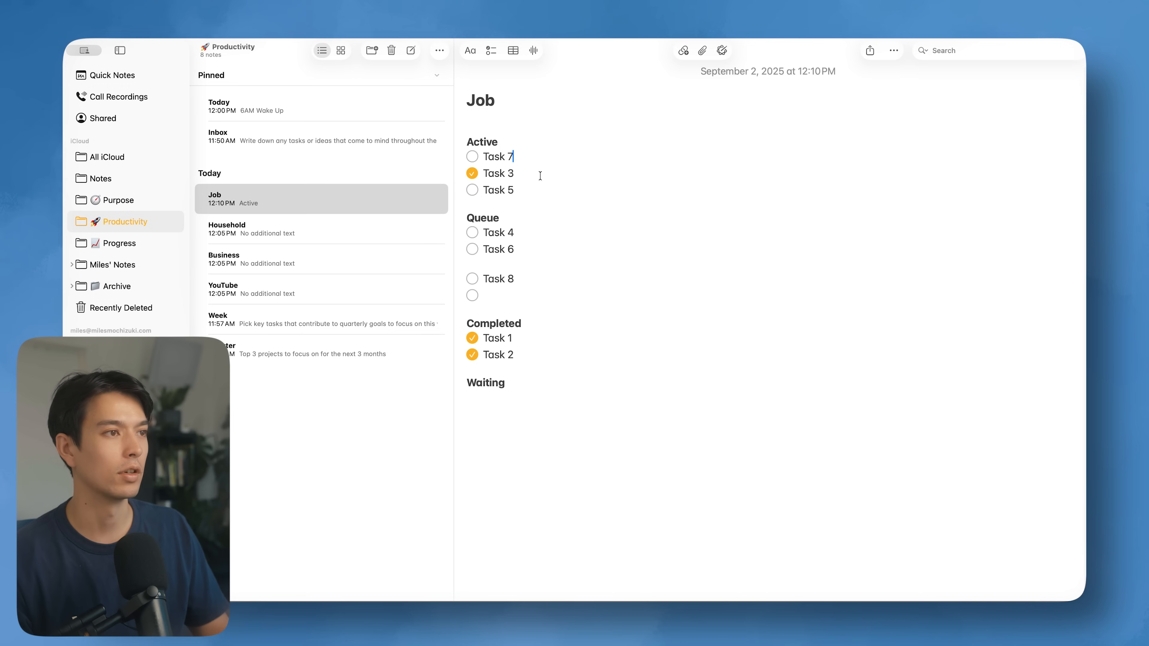
Step: Move Task 3 into Completed and Task 8 under Task 7 in Active
left_click_drag(536, 173, 464, 172)
key("super+x")
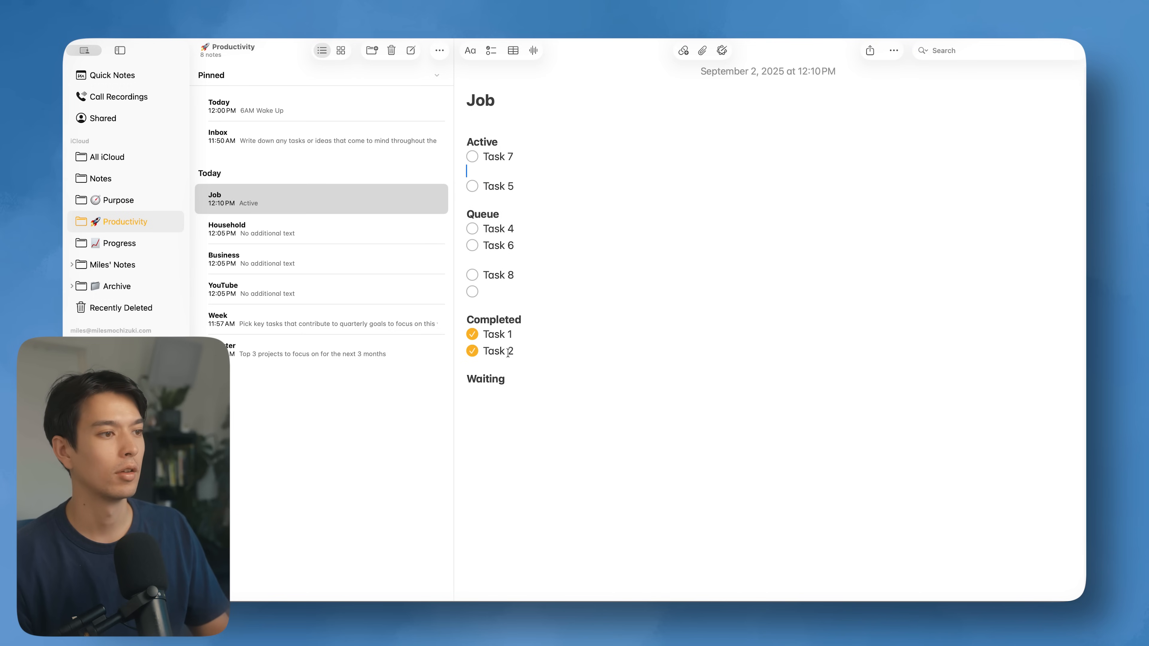
key("super+v")
left_click_drag(526, 272, 464, 273)
key("super+x")
left_click(496, 168)
key("super+v")
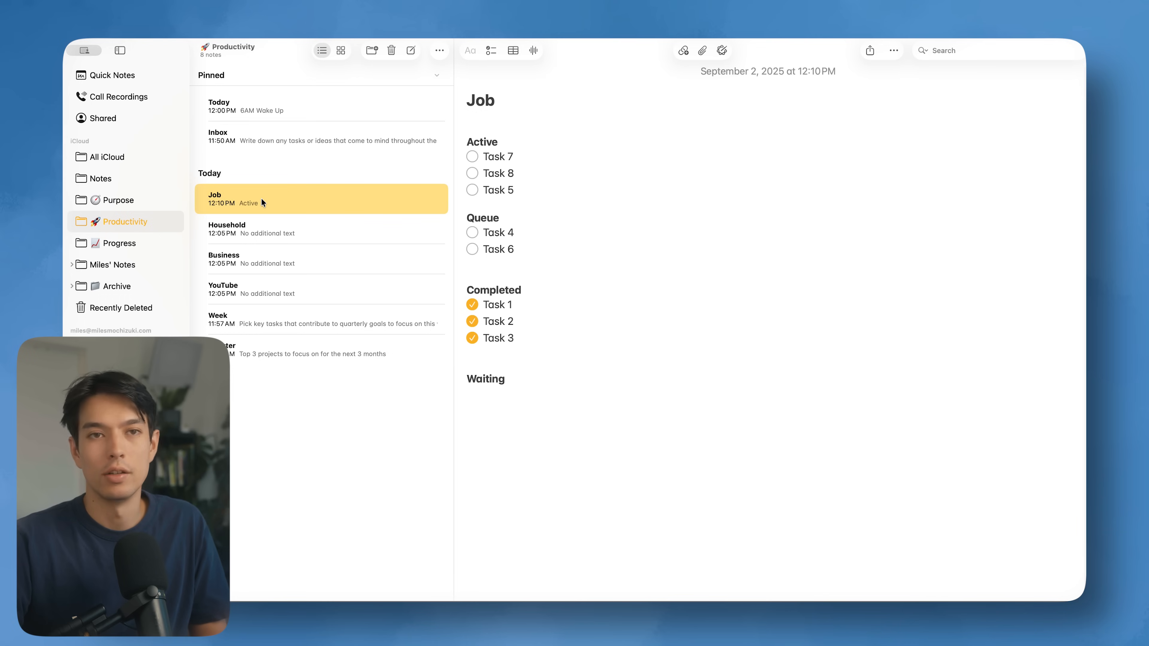
Step: Open the Household note from the Productivity list
left_click(312, 227)
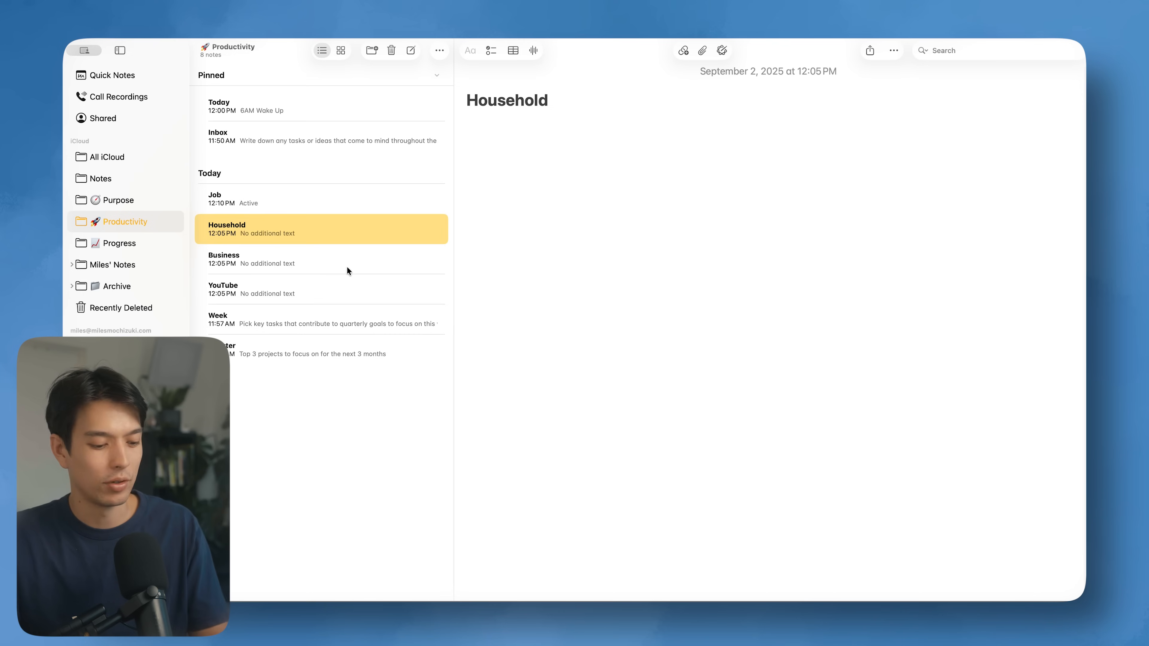
Step: Delete the Household note and switch to the empty Progress folder
key("BackSpace")
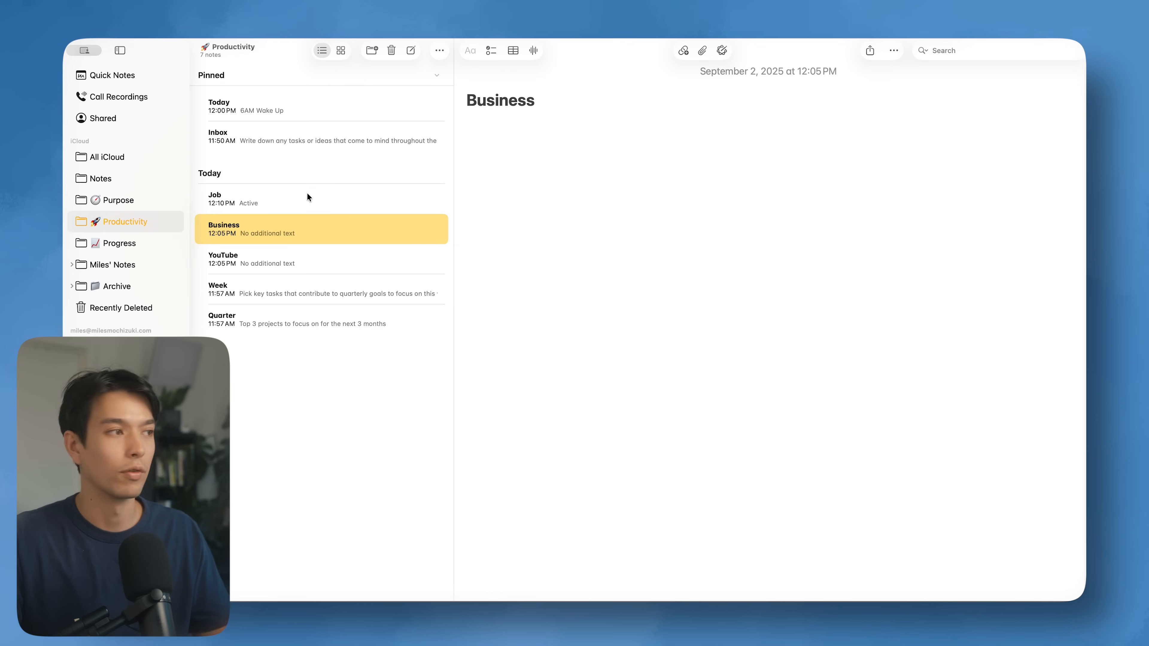
left_click(126, 244)
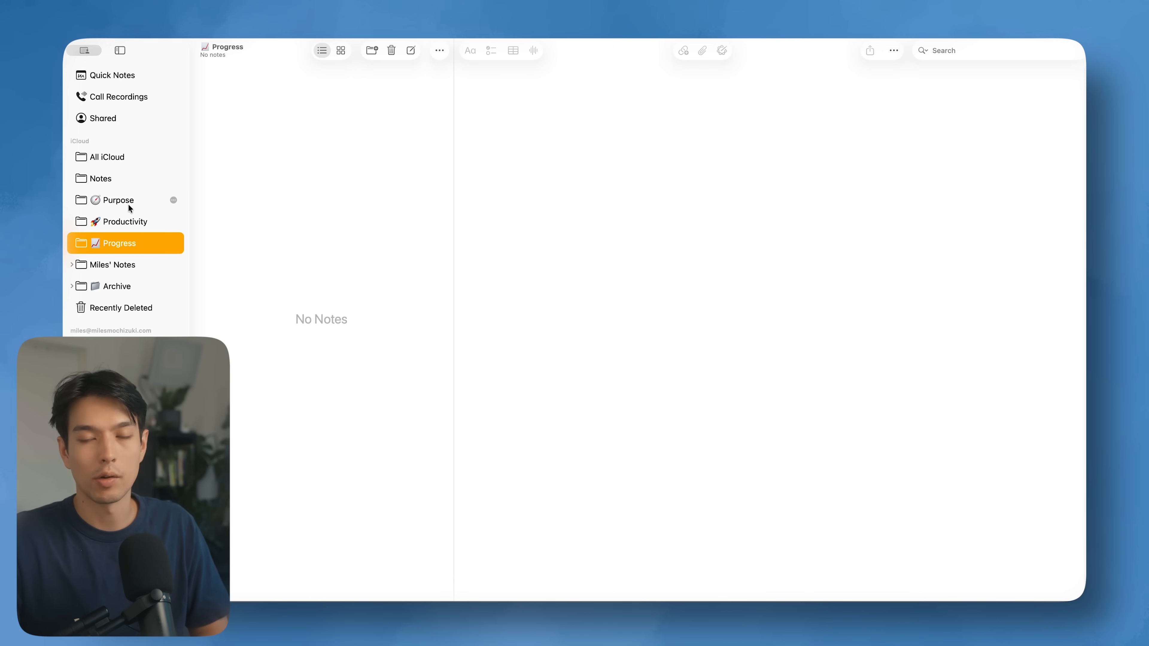
left_click(128, 222)
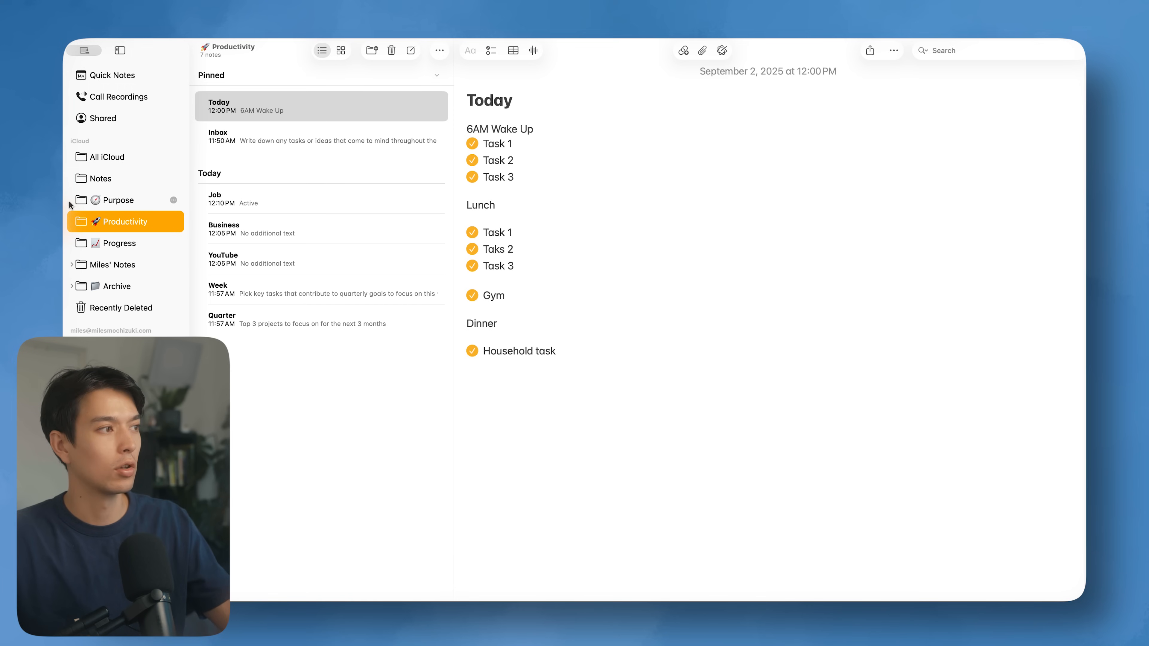
left_click(125, 201)
left_click(129, 222)
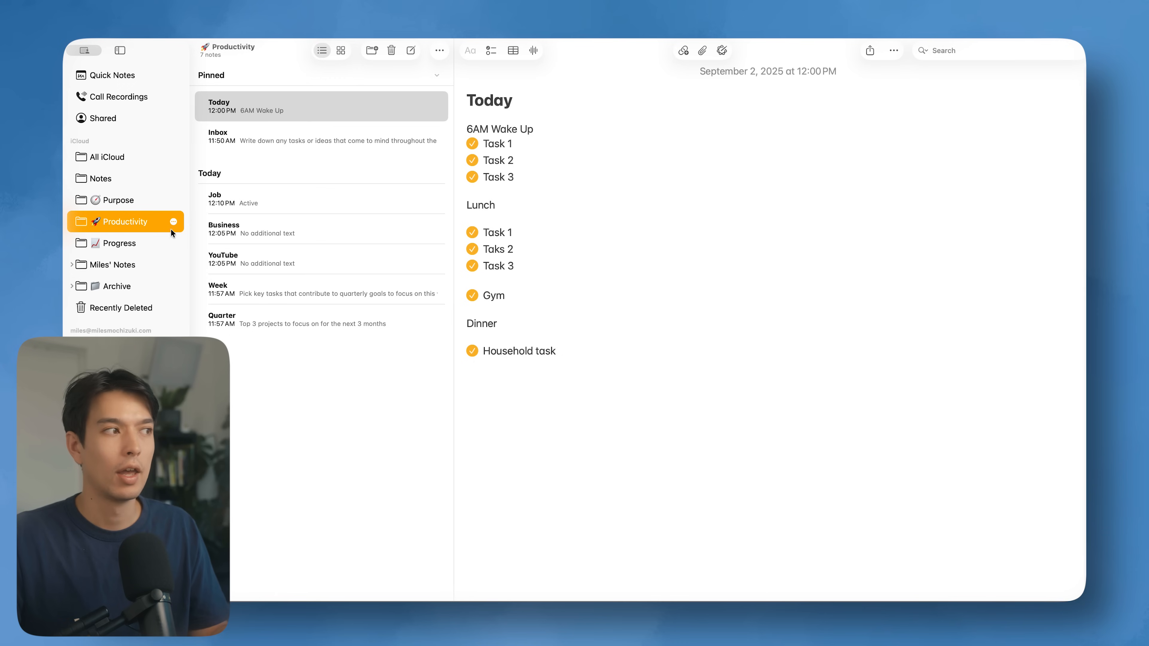
left_click(132, 207)
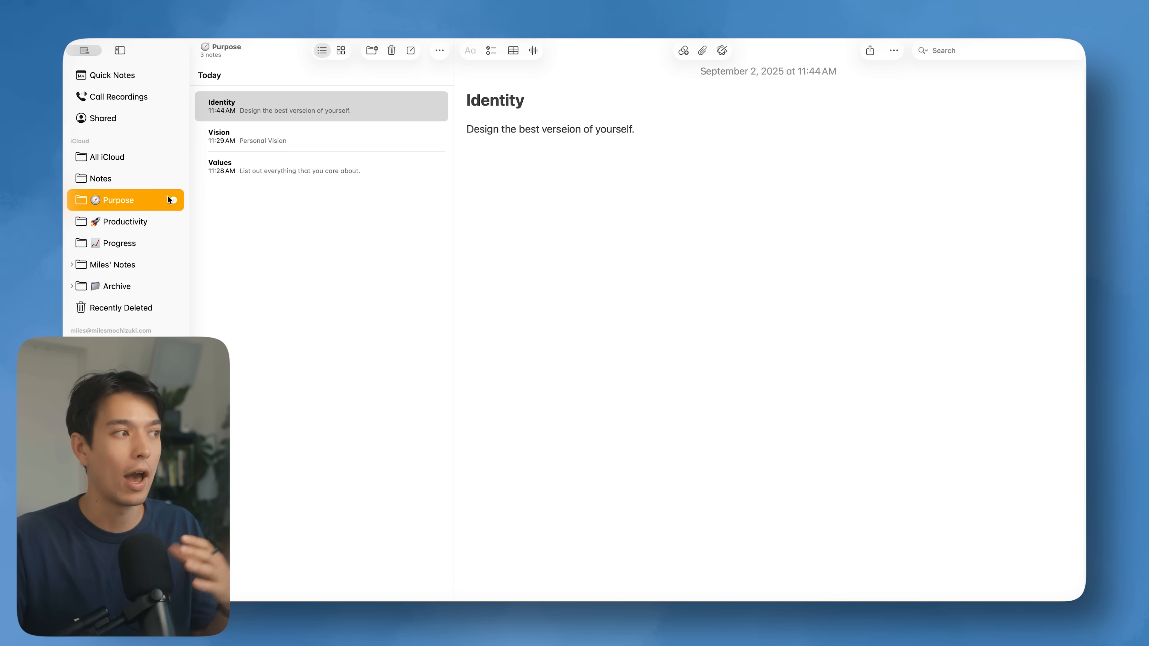
left_click(138, 223)
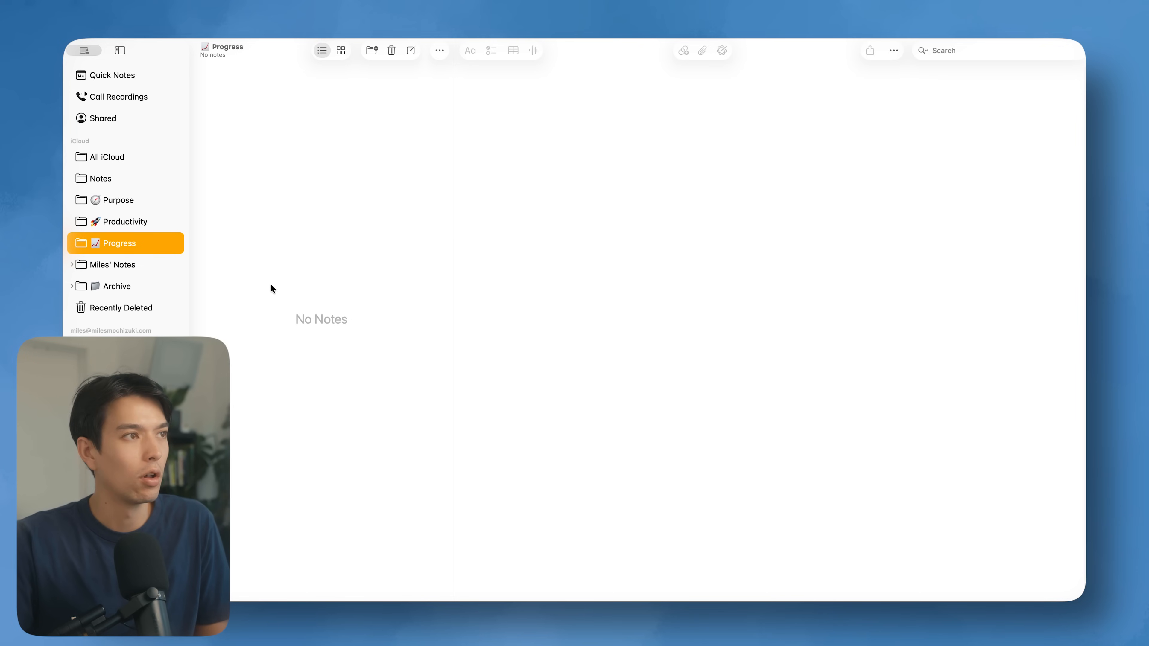
Step: Create a note titled 'Weekly Review' in Progress, then return to the Productivity folder
left_click(412, 50)
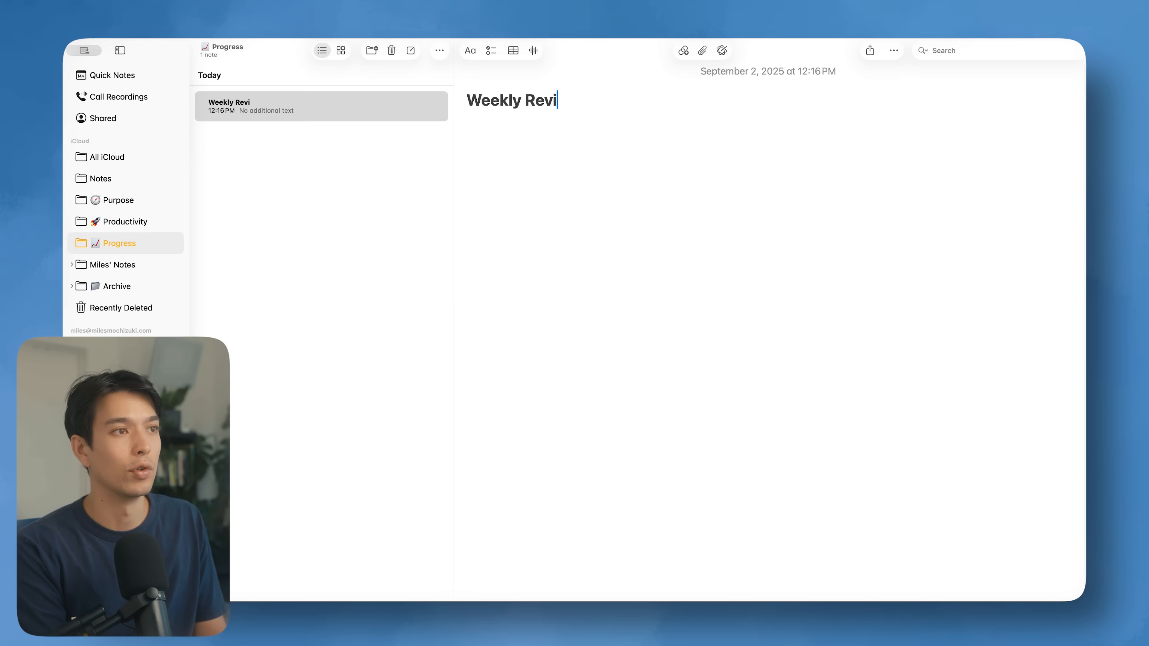
key("Return")
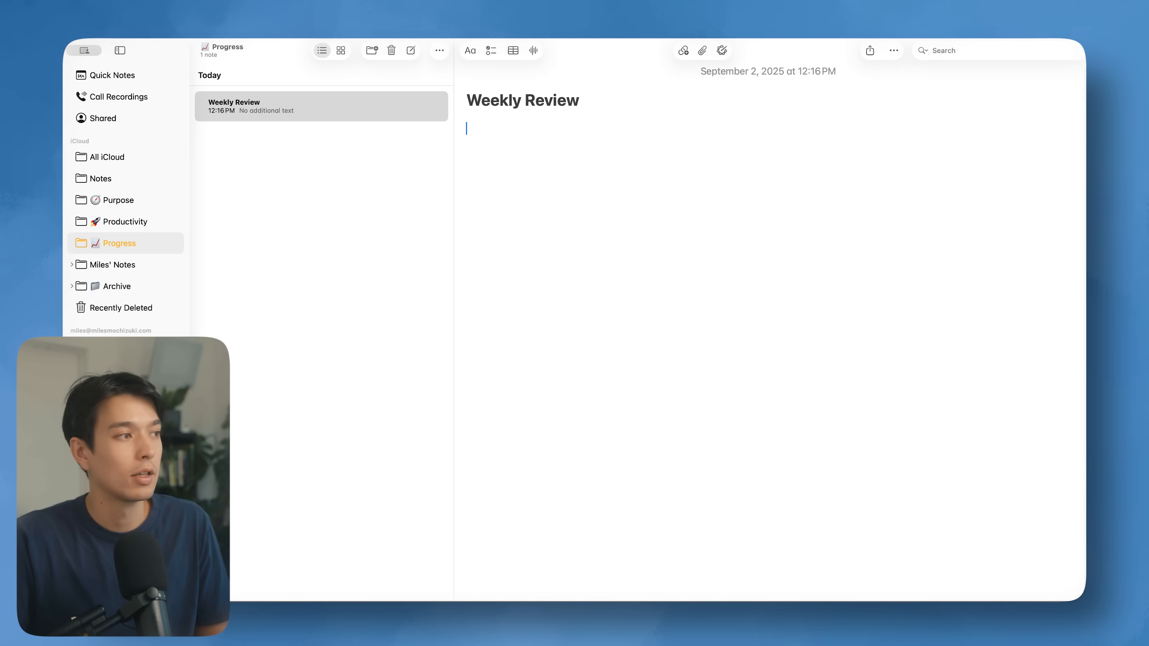
left_click(132, 221)
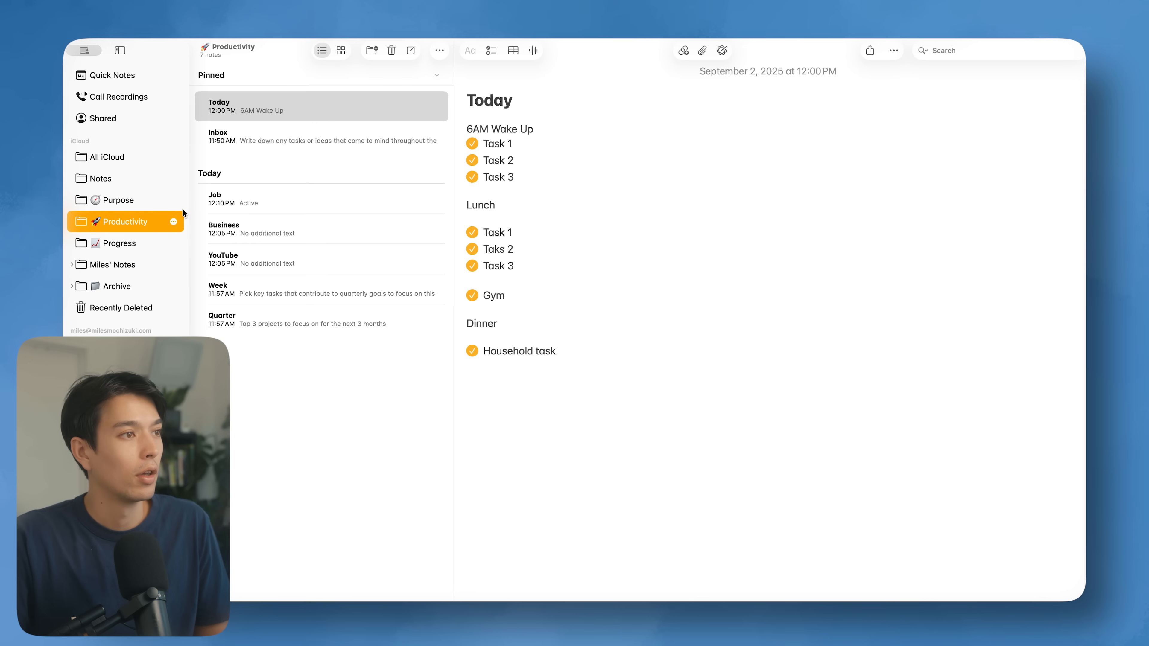
Step: Look over the Week note and Purpose folder, then add a second new note in Progress
left_click(308, 289)
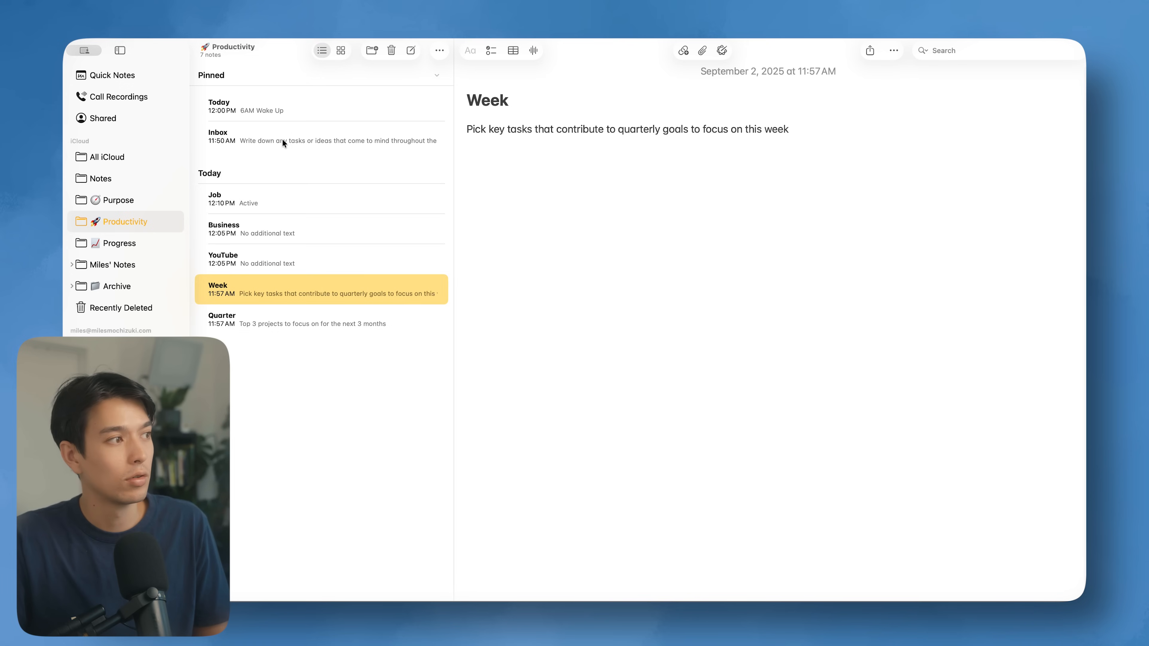
left_click(103, 202)
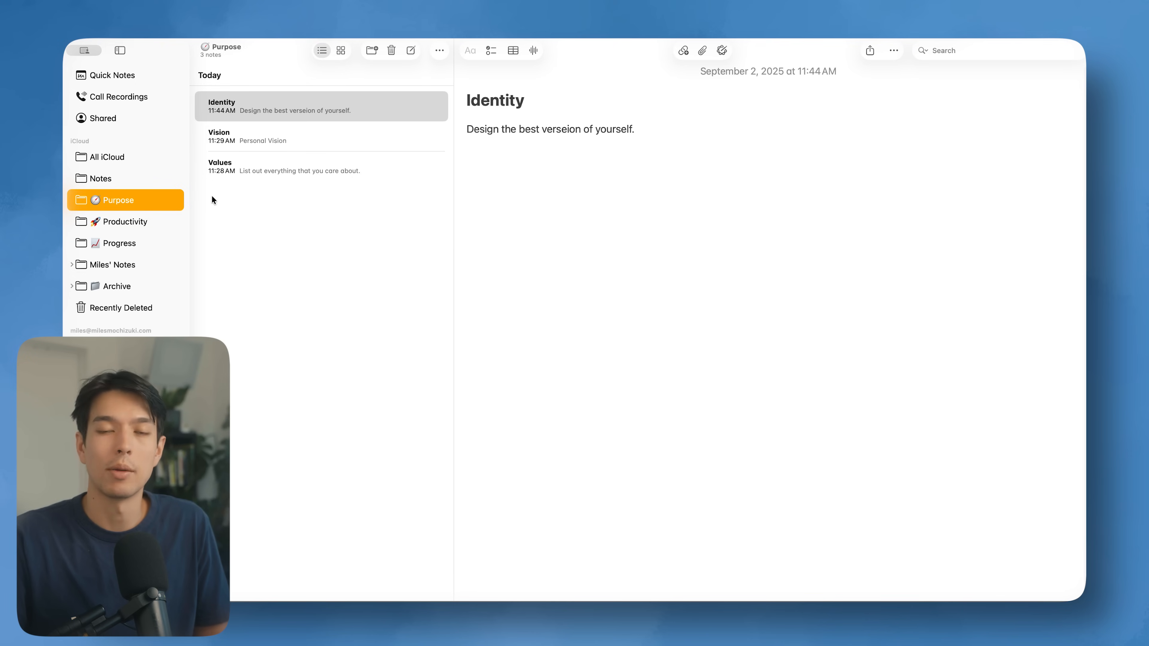
left_click(120, 247)
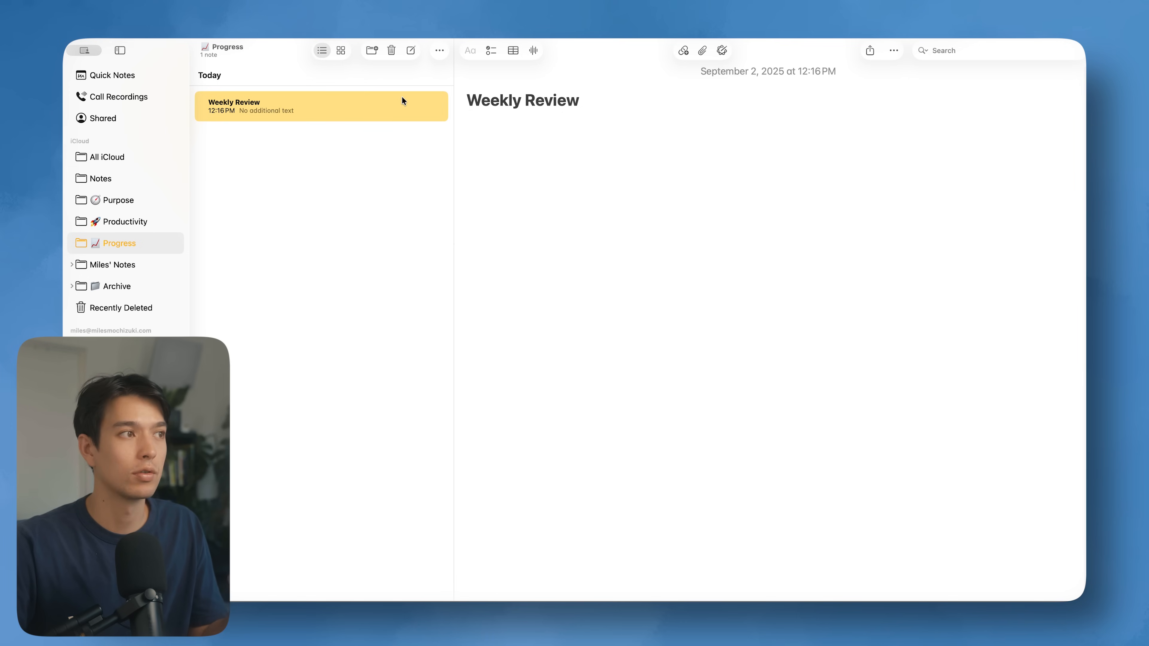
left_click(411, 50)
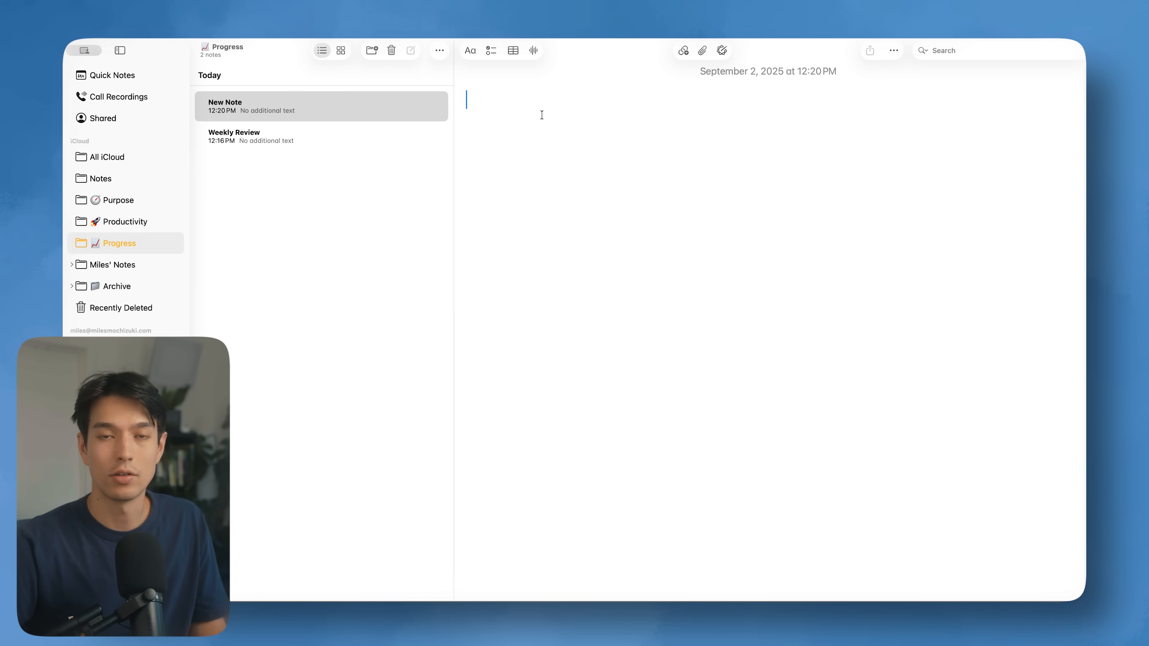